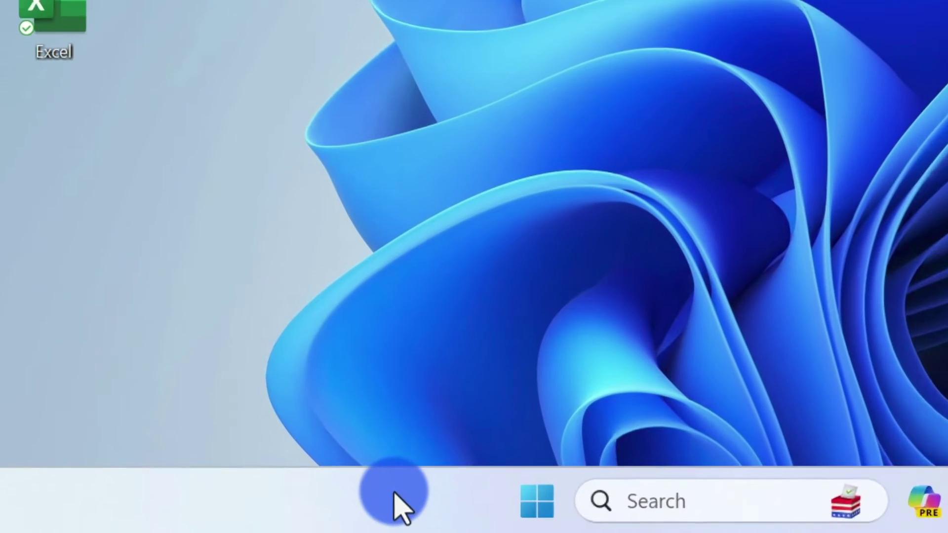
Step: Open Personalization › Taskbar settings from the taskbar's right-click menu
{"action": "right_click", "coordinate": [205, 510]}
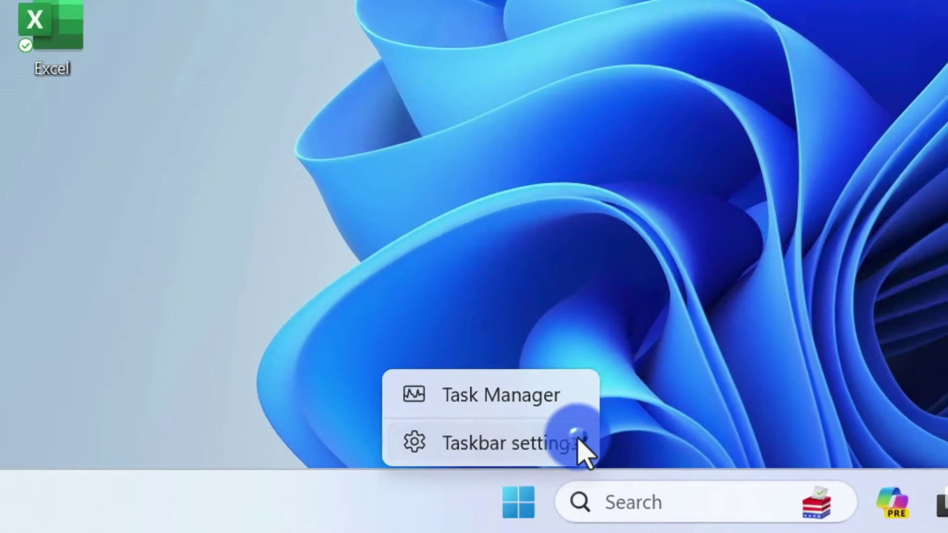
{"action": "left_click", "coordinate": [620, 435]}
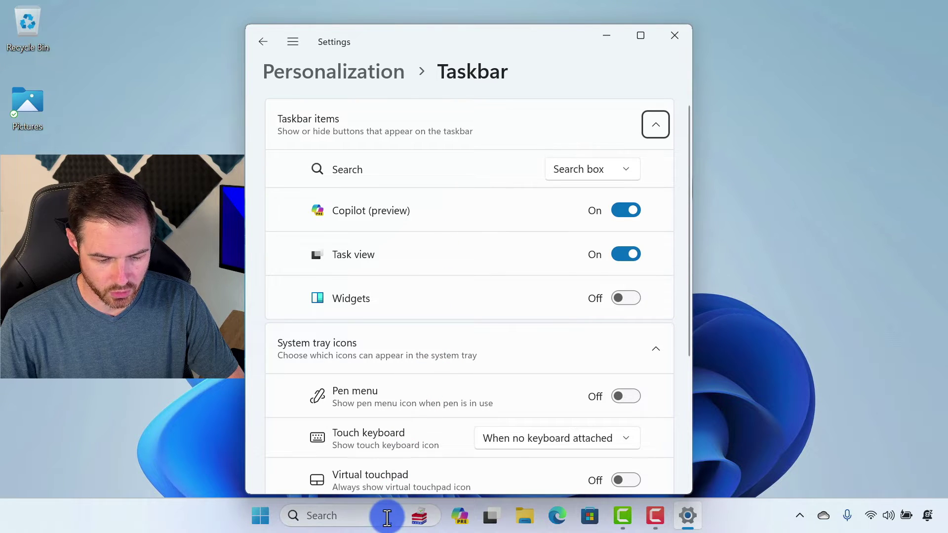
Step: Set taskbar Search to 'Search icon and label', then toggle Copilot off and back on
{"action": "left_click", "coordinate": [630, 178]}
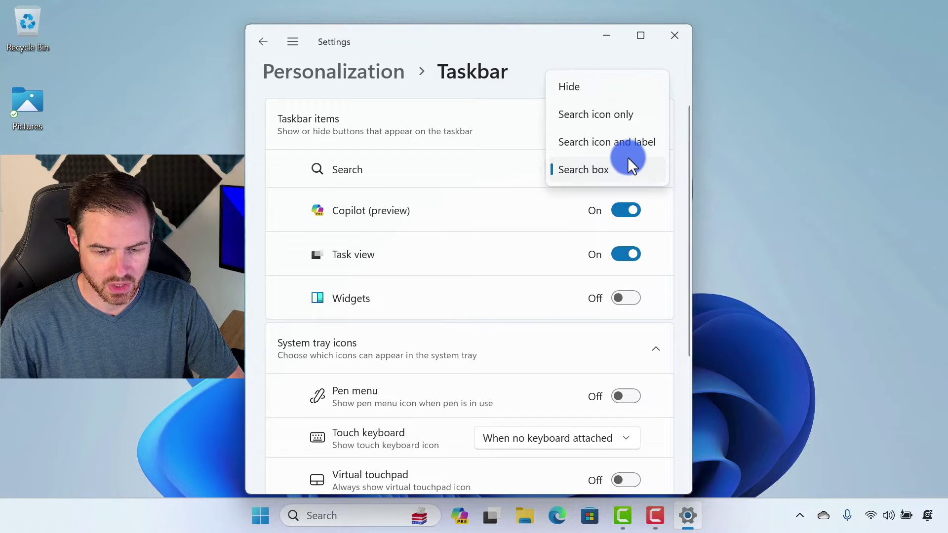
{"action": "left_click", "coordinate": [637, 118]}
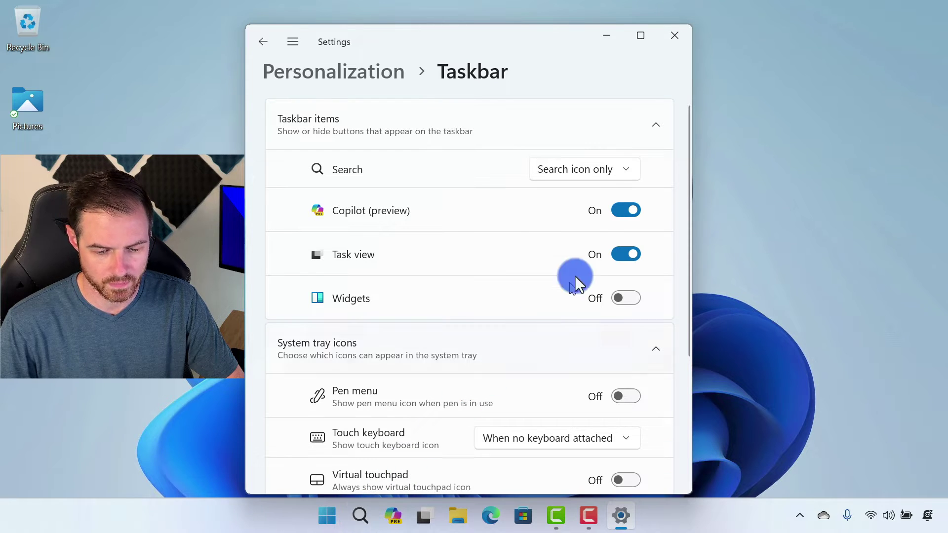
{"action": "key", "text": "Down"}
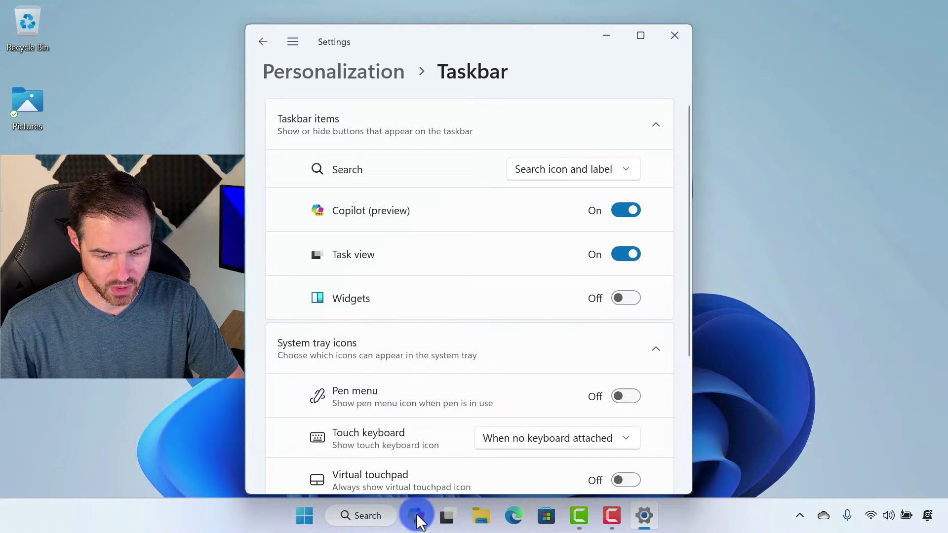
{"action": "left_click", "coordinate": [627, 210]}
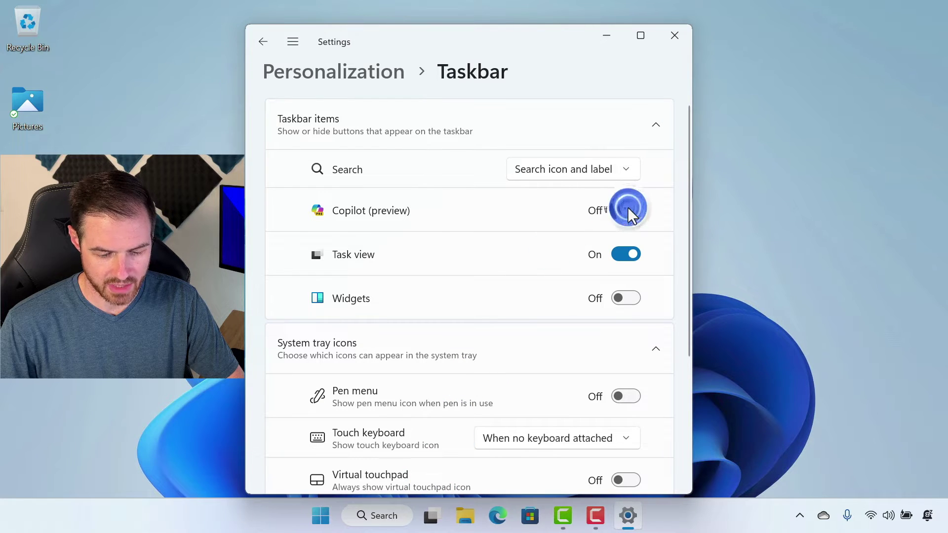
{"action": "left_click", "coordinate": [627, 207]}
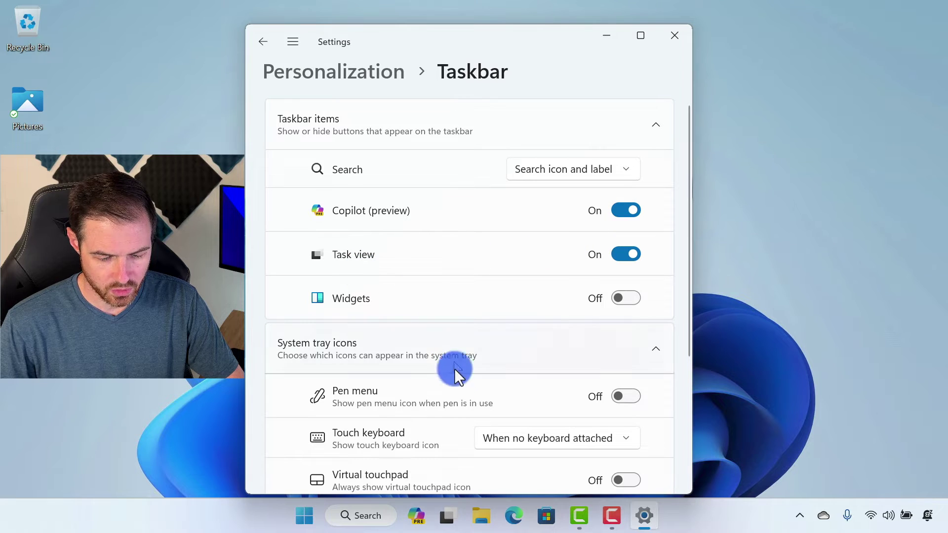
Step: Preview Task view and return to Desktop 1, then turn Task view off and Widgets on
{"action": "left_click", "coordinate": [448, 513]}
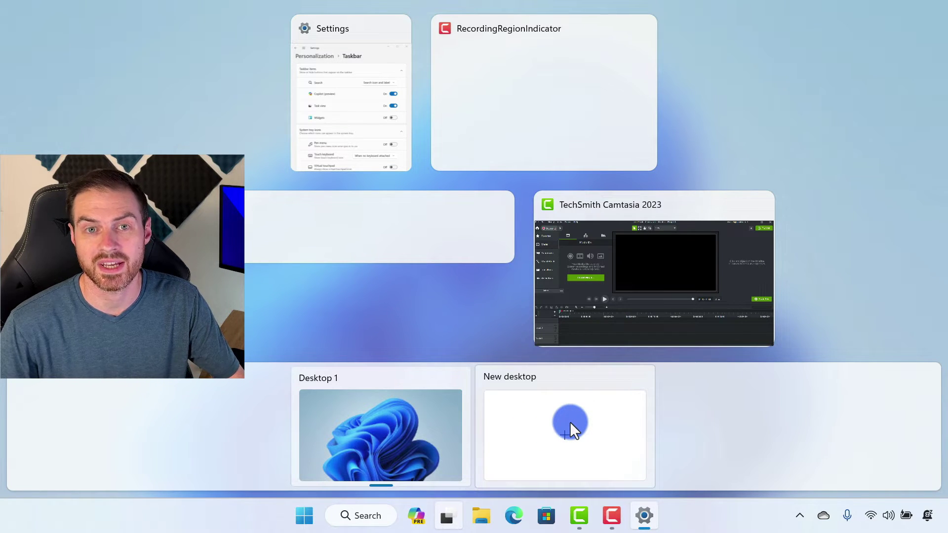
{"action": "left_click", "coordinate": [439, 433]}
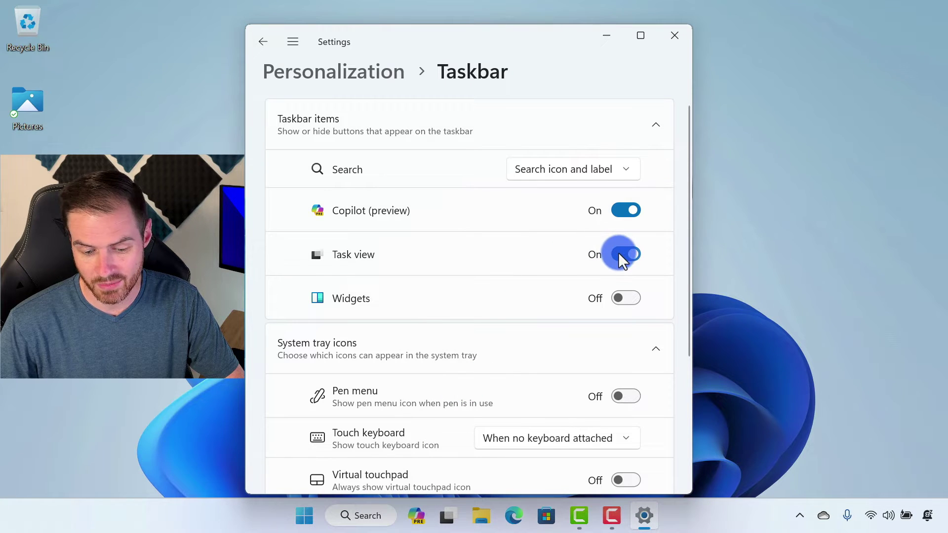
{"action": "left_click", "coordinate": [618, 254]}
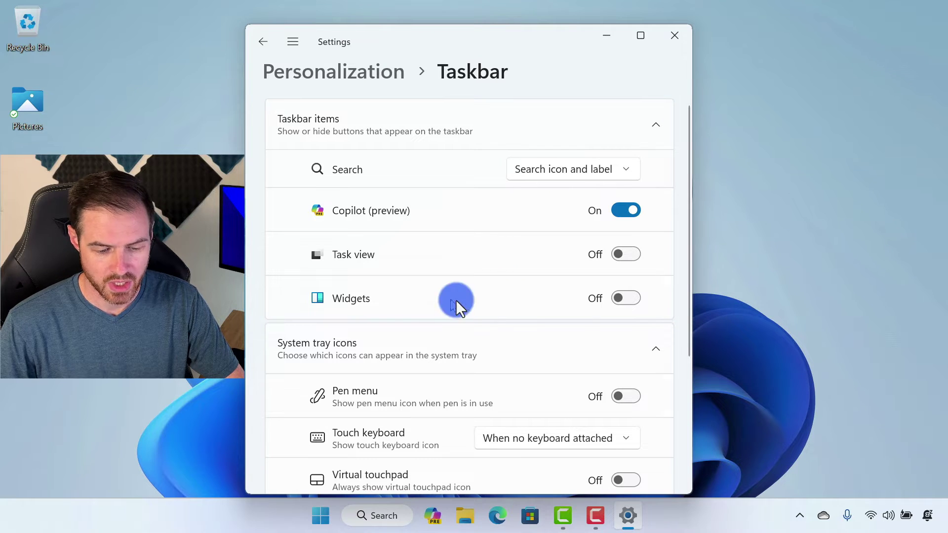
{"action": "left_click", "coordinate": [620, 296]}
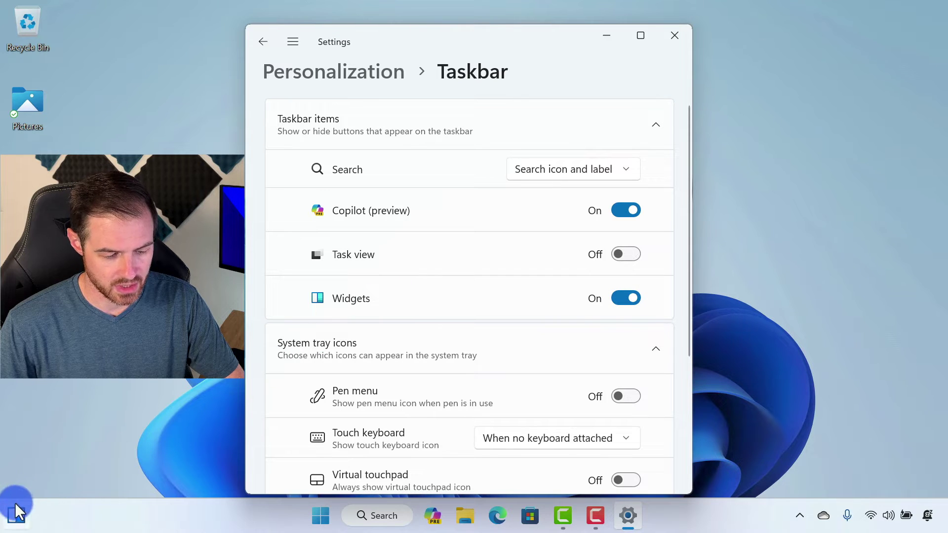
{"action": "left_click", "coordinate": [23, 515]}
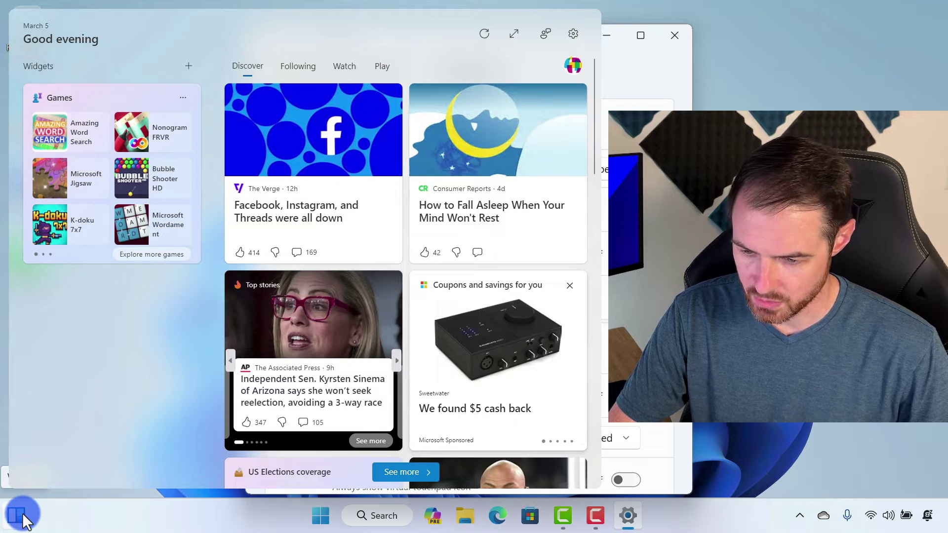
{"action": "scroll", "coordinate": [22, 516], "scroll_direction": "down", "scroll_amount": 10}
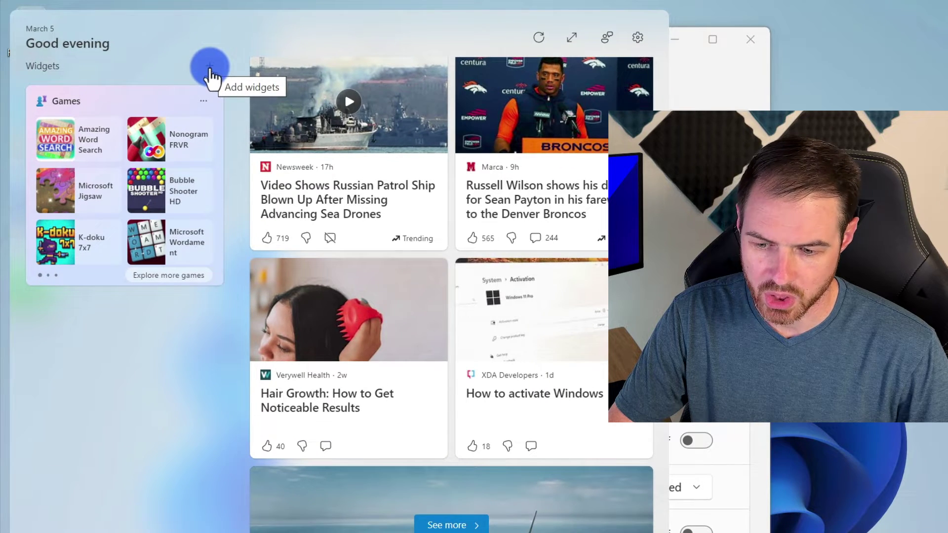
{"action": "left_click", "coordinate": [189, 61]}
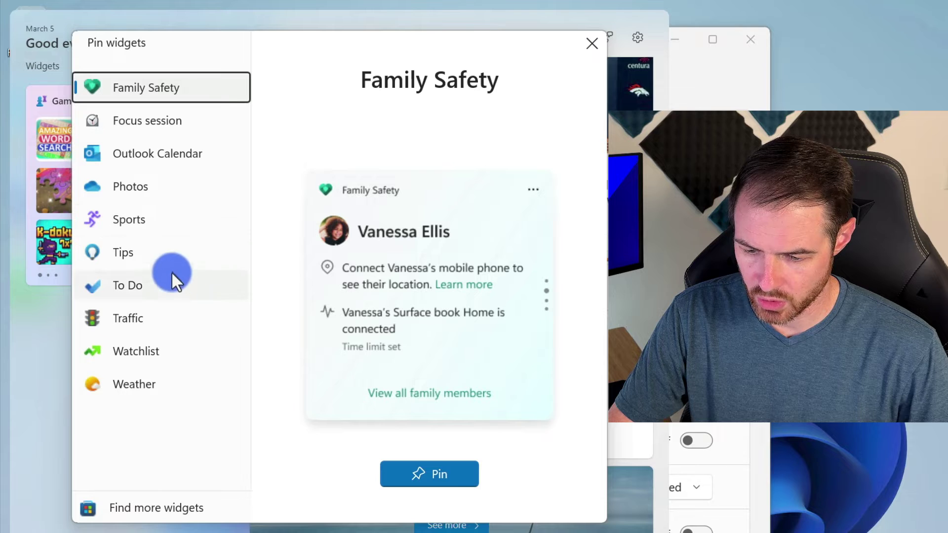
{"action": "left_click", "coordinate": [167, 344]}
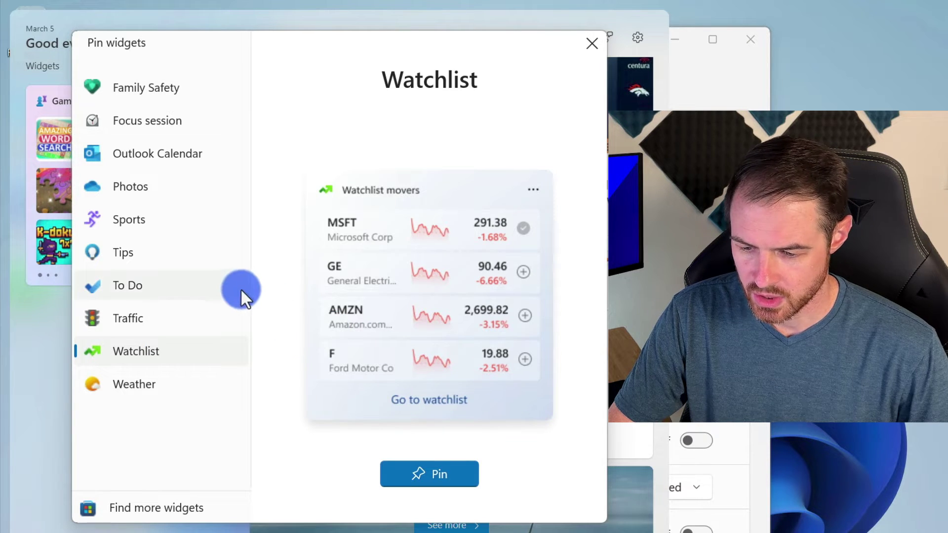
{"action": "left_click", "coordinate": [202, 284]}
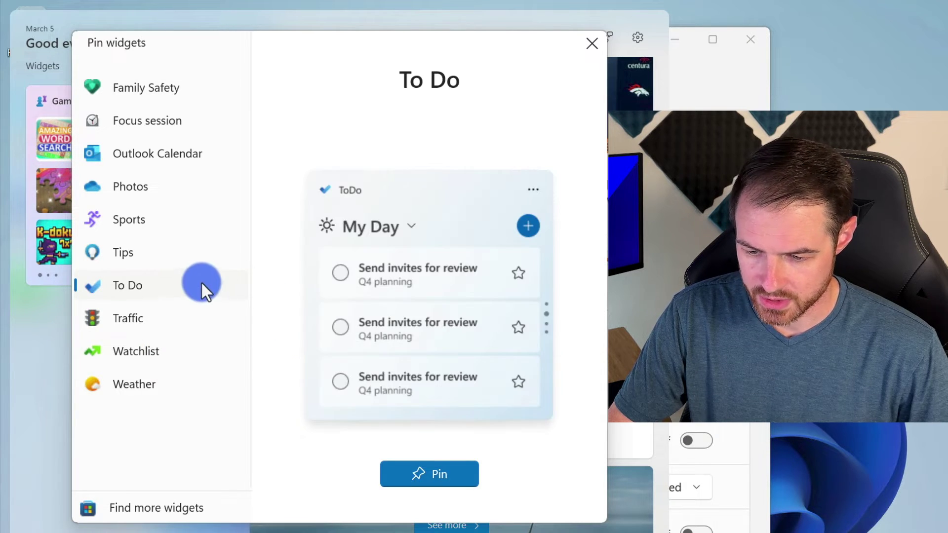
{"action": "left_click", "coordinate": [184, 195]}
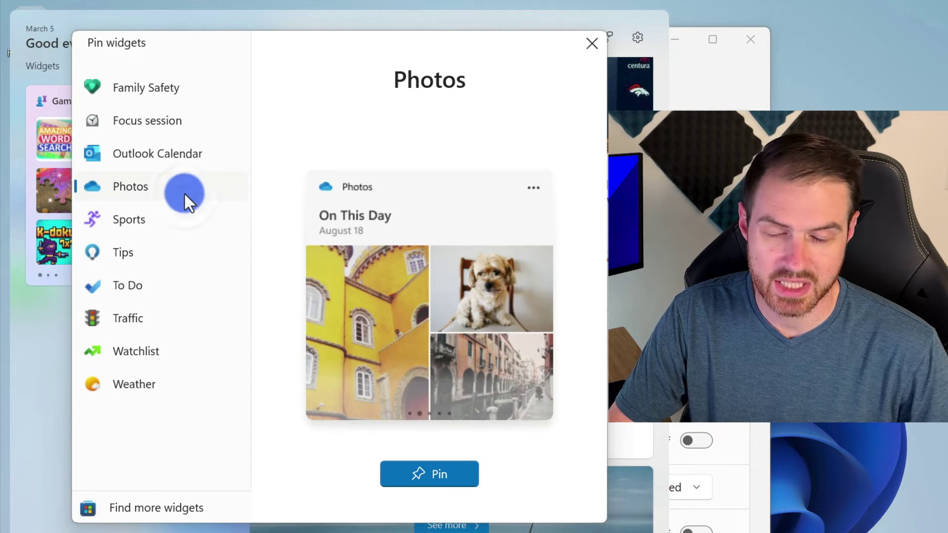
{"action": "left_click", "coordinate": [179, 159]}
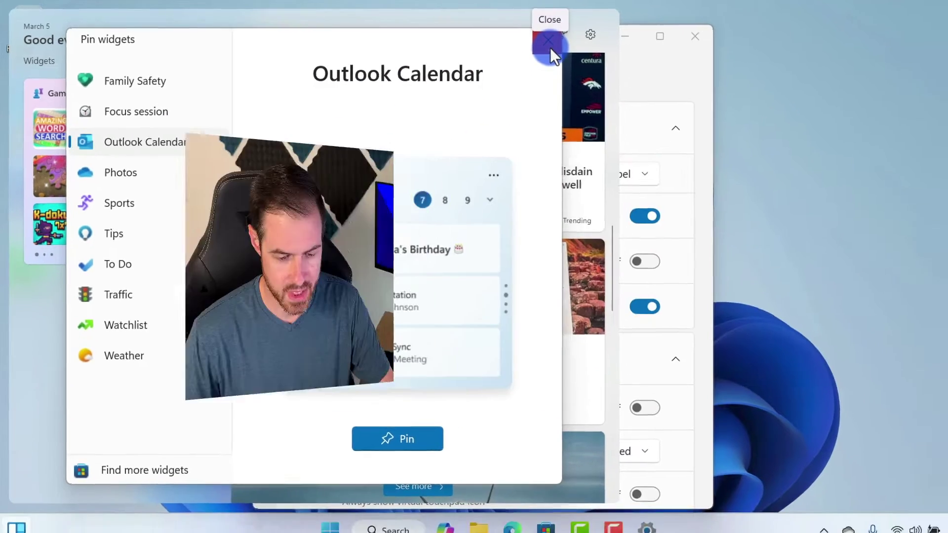
{"action": "left_click", "coordinate": [593, 49]}
{"action": "left_click", "coordinate": [41, 500]}
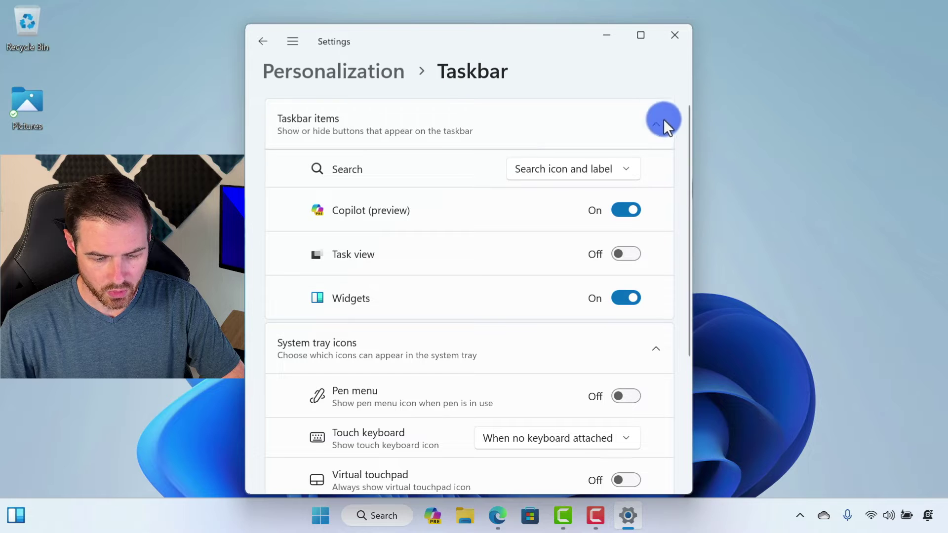
Step: Keep the touch keyboard at 'When no keyboard attached' and expand Other system tray icons
{"action": "scroll", "coordinate": [656, 253], "scroll_direction": "down", "scroll_amount": 4}
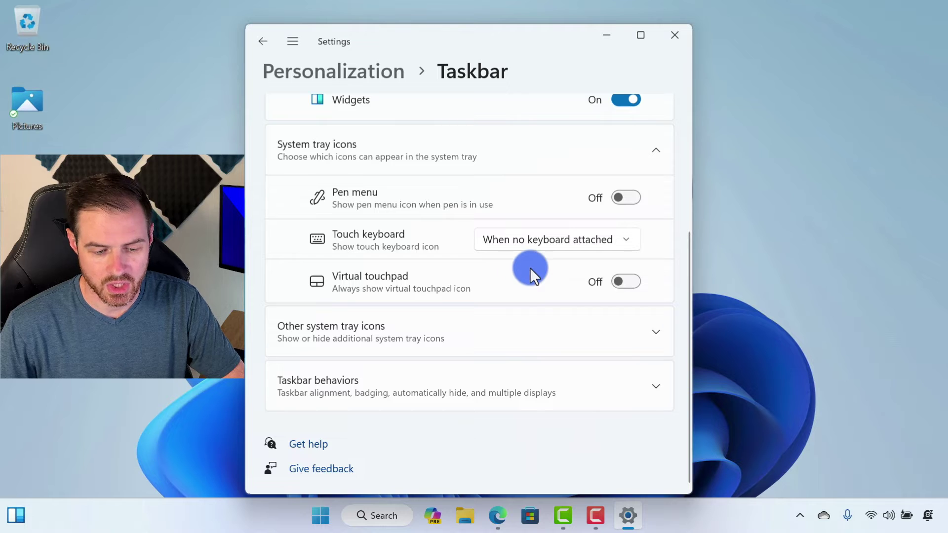
{"action": "left_click", "coordinate": [625, 237]}
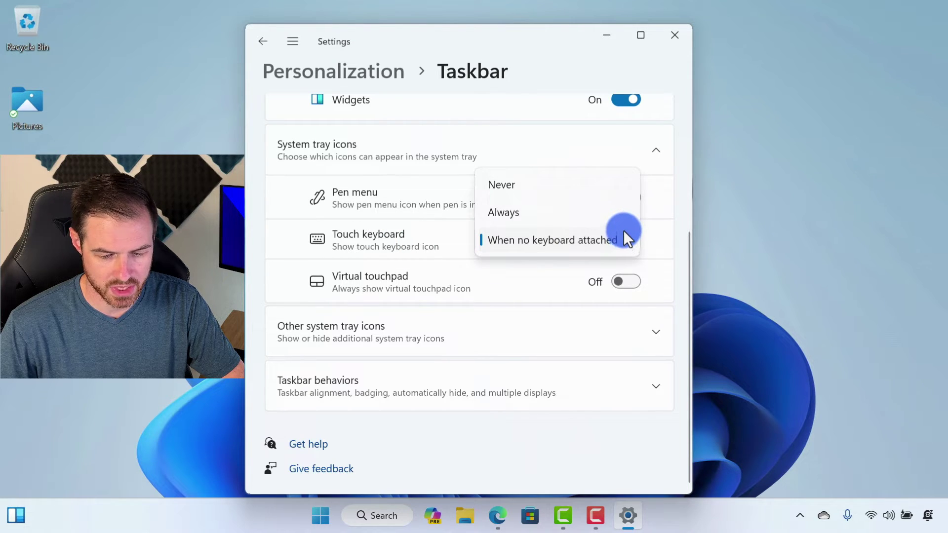
{"action": "left_click", "coordinate": [514, 274]}
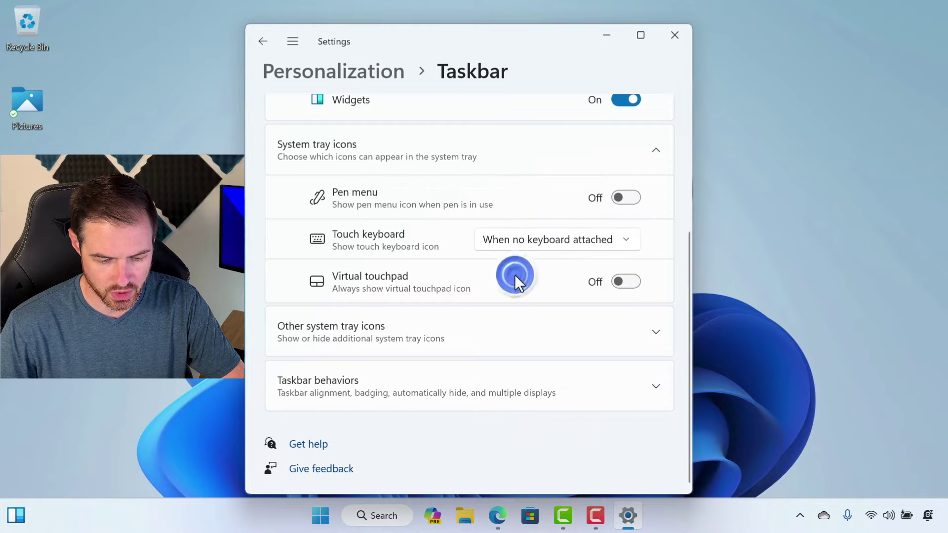
{"action": "left_click", "coordinate": [651, 332]}
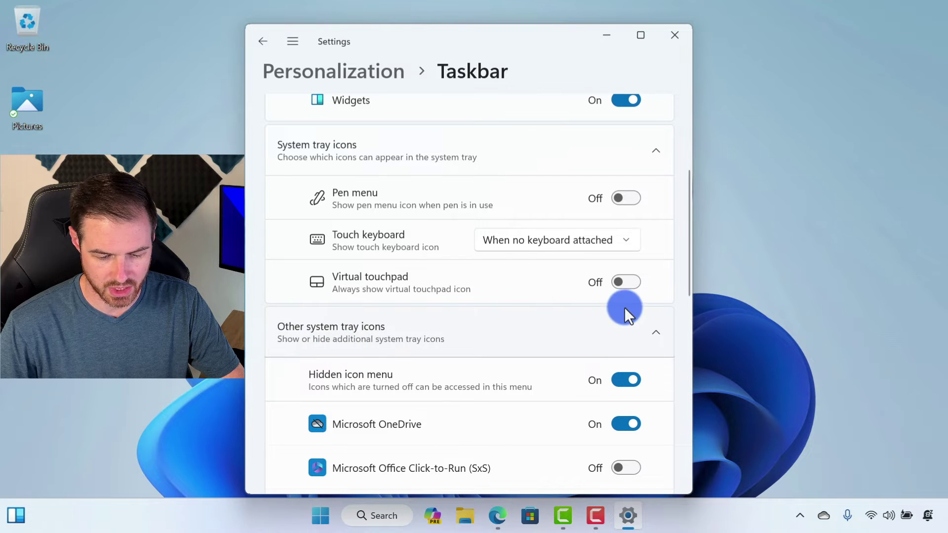
Step: Turn the Microsoft OneDrive tray icon off and check the hidden icons flyout
{"action": "scroll", "coordinate": [624, 307], "scroll_direction": "down", "scroll_amount": 5}
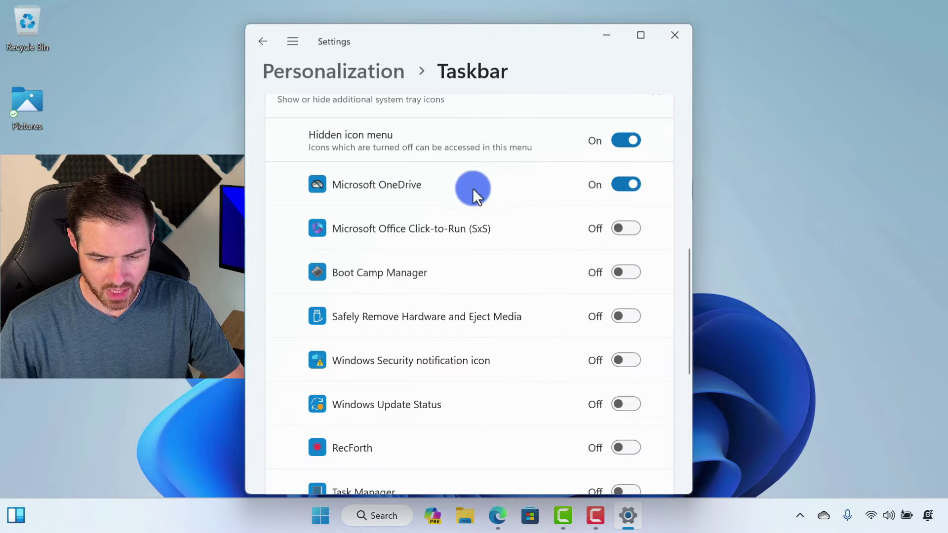
{"action": "left_click", "coordinate": [623, 181]}
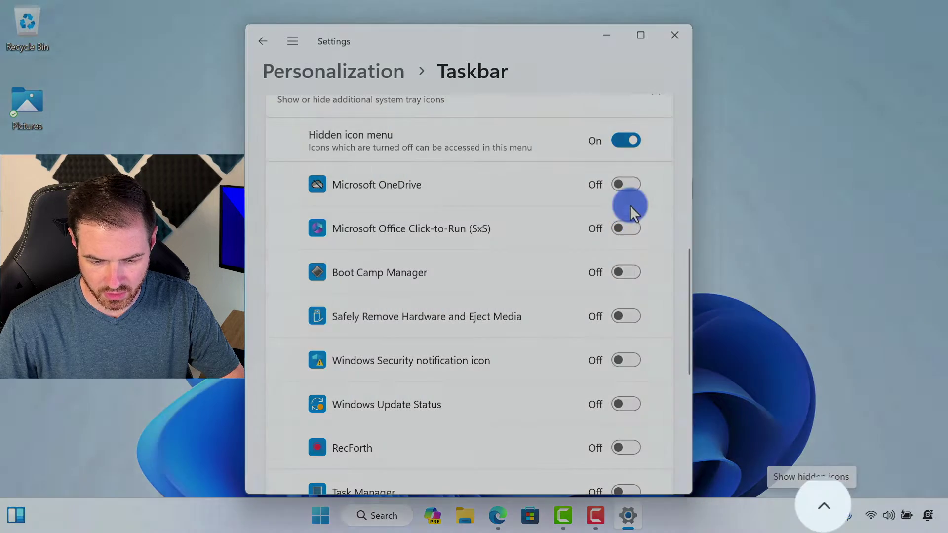
{"action": "left_click", "coordinate": [625, 184]}
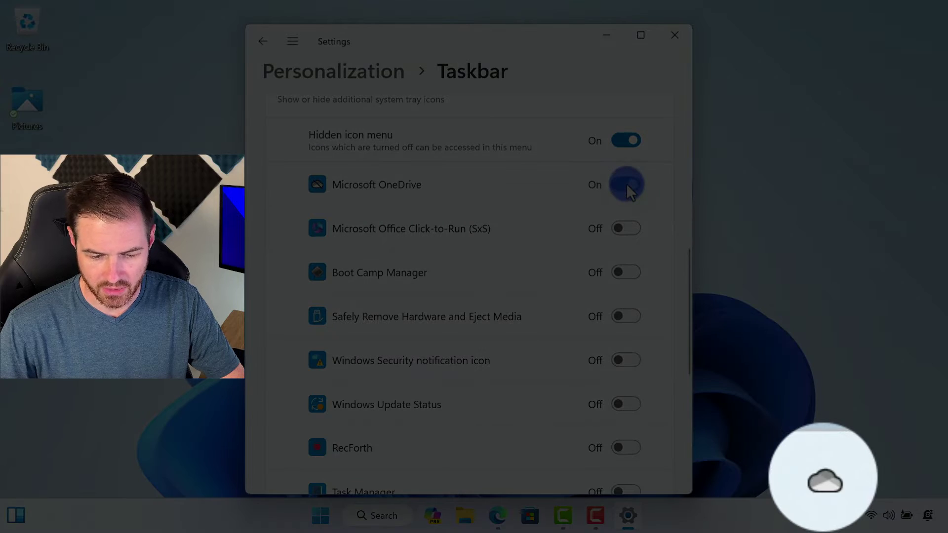
{"action": "left_click", "coordinate": [622, 183]}
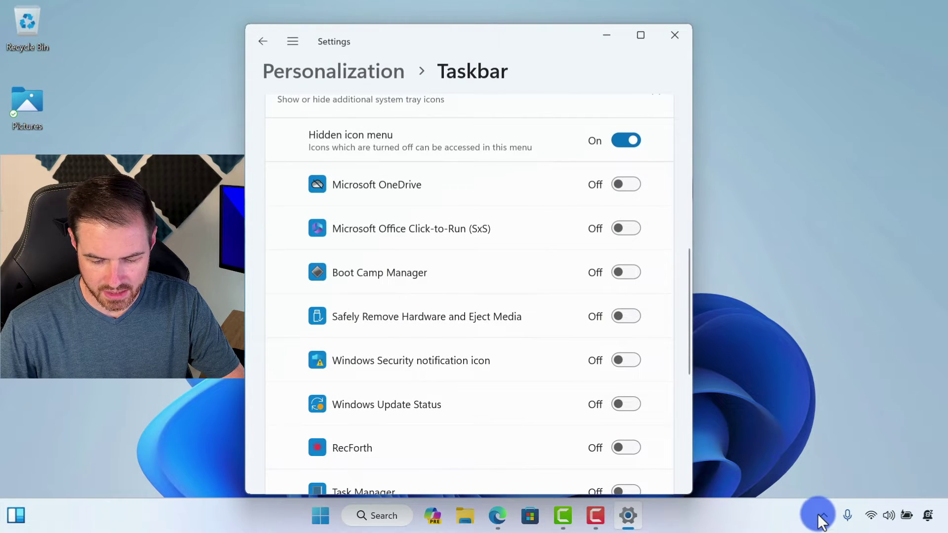
{"action": "left_click", "coordinate": [820, 515]}
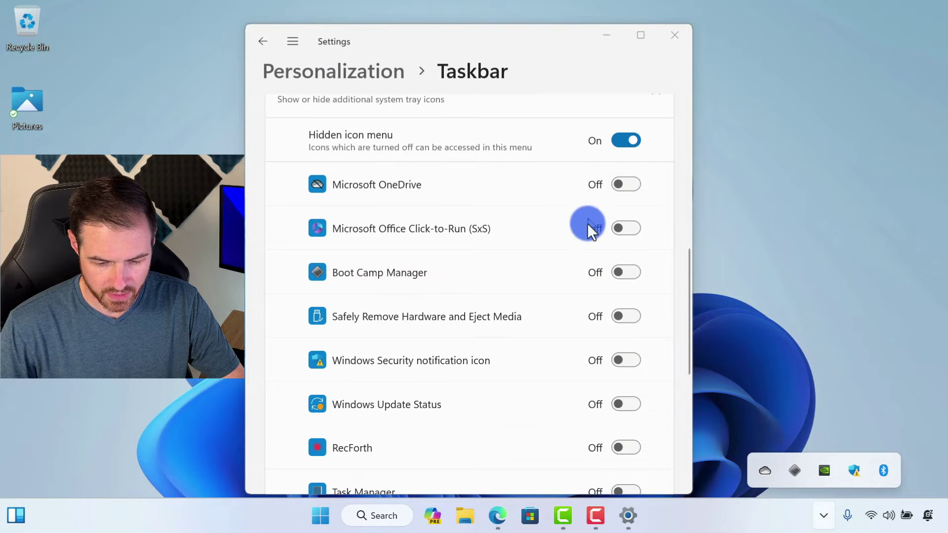
Step: Turn the Hidden icon menu off, then back on
{"action": "scroll", "coordinate": [587, 326], "scroll_direction": "down", "scroll_amount": 5}
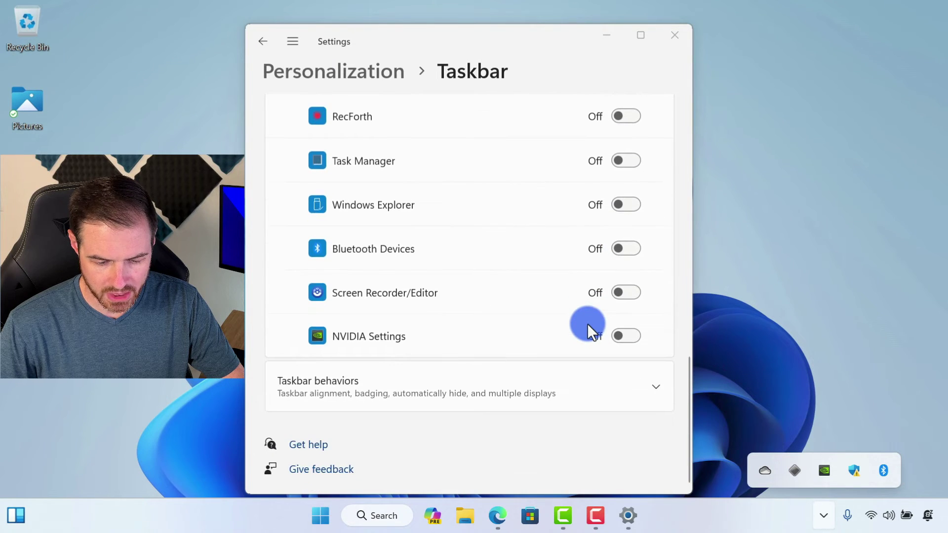
{"action": "scroll", "coordinate": [587, 323], "scroll_direction": "up", "scroll_amount": 5}
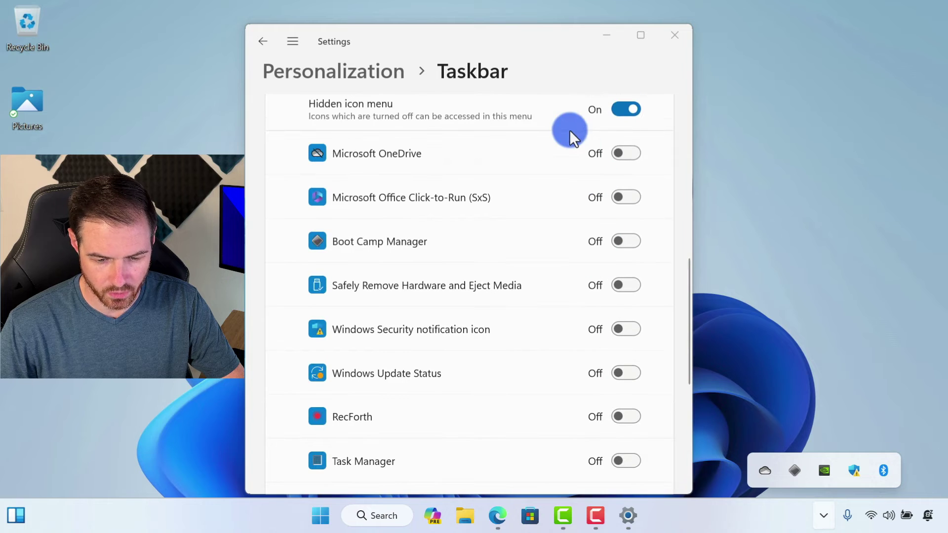
{"action": "left_click", "coordinate": [624, 109]}
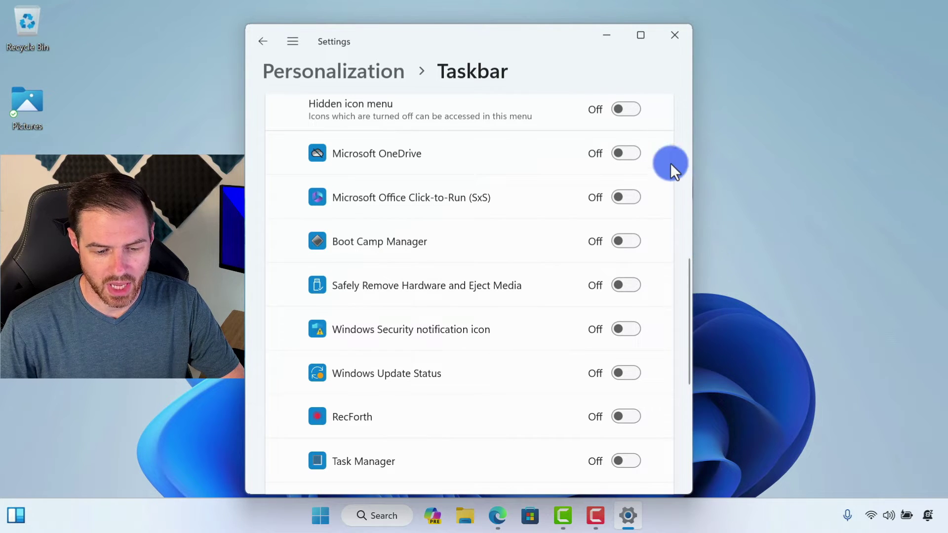
{"action": "left_click", "coordinate": [624, 109]}
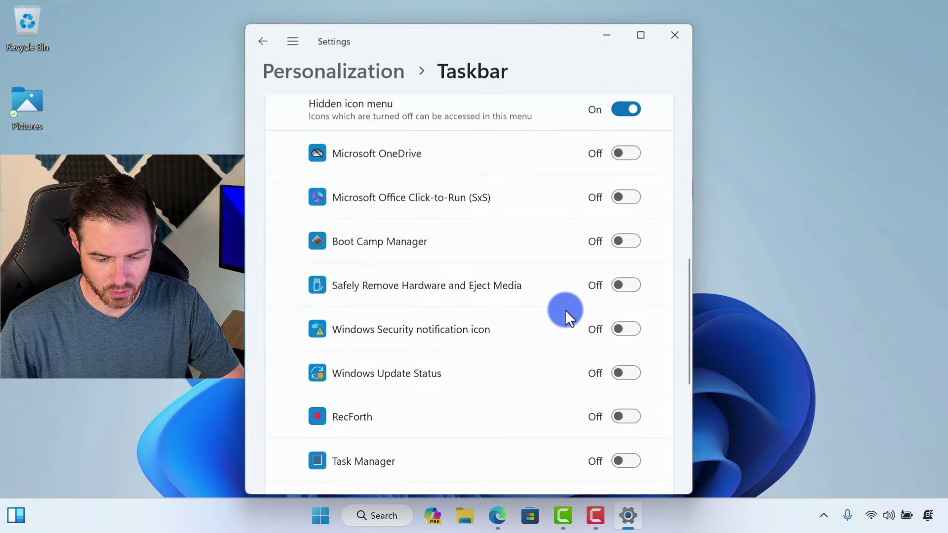
{"action": "scroll", "coordinate": [565, 310], "scroll_direction": "down", "scroll_amount": 5}
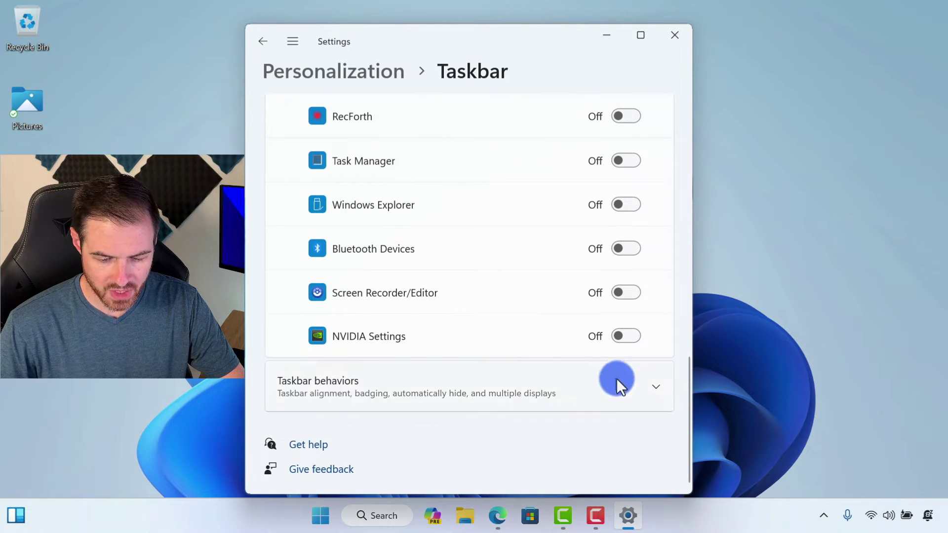
Step: Under Taskbar behaviors, switch Taskbar alignment to Left, then back to Center
{"action": "left_click", "coordinate": [656, 387]}
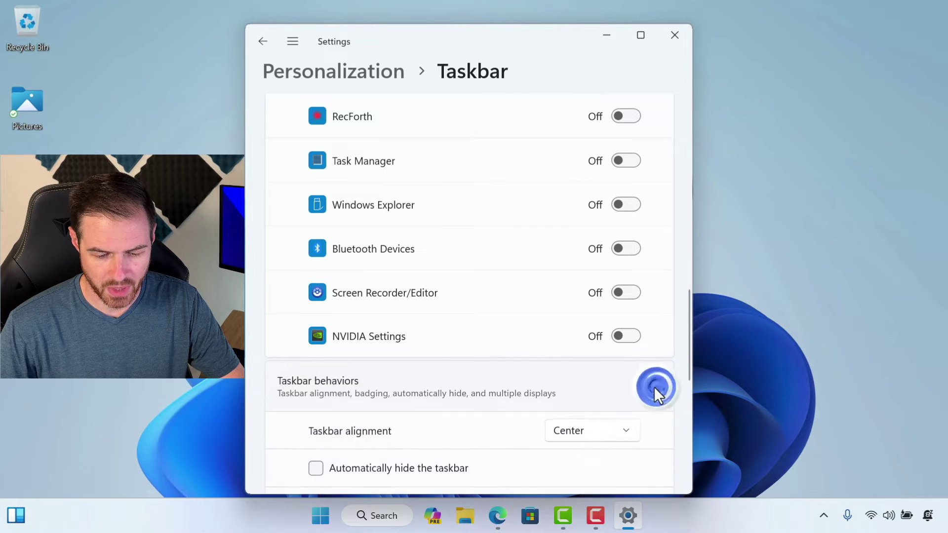
{"action": "scroll", "coordinate": [585, 307], "scroll_direction": "down", "scroll_amount": 5}
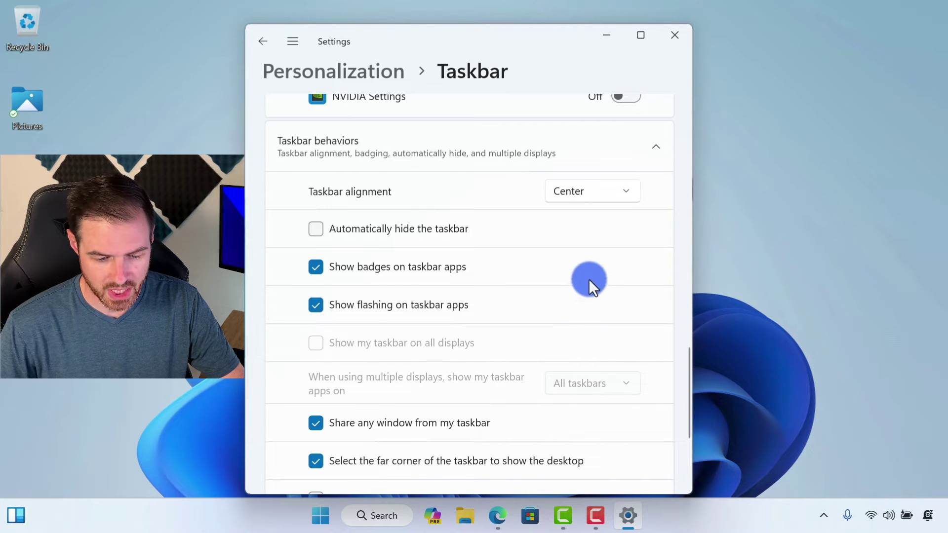
{"action": "left_click", "coordinate": [608, 189]}
{"action": "left_click", "coordinate": [596, 166]}
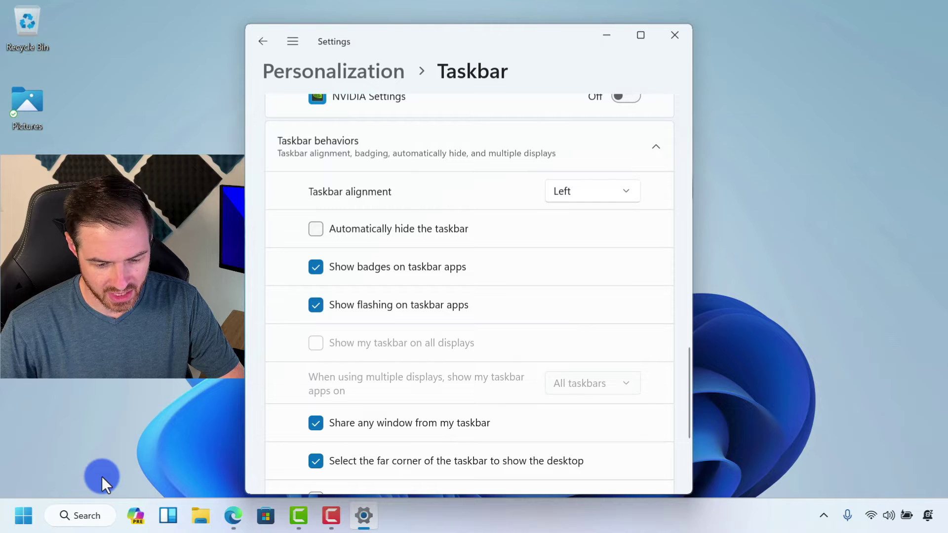
{"action": "left_click", "coordinate": [612, 197]}
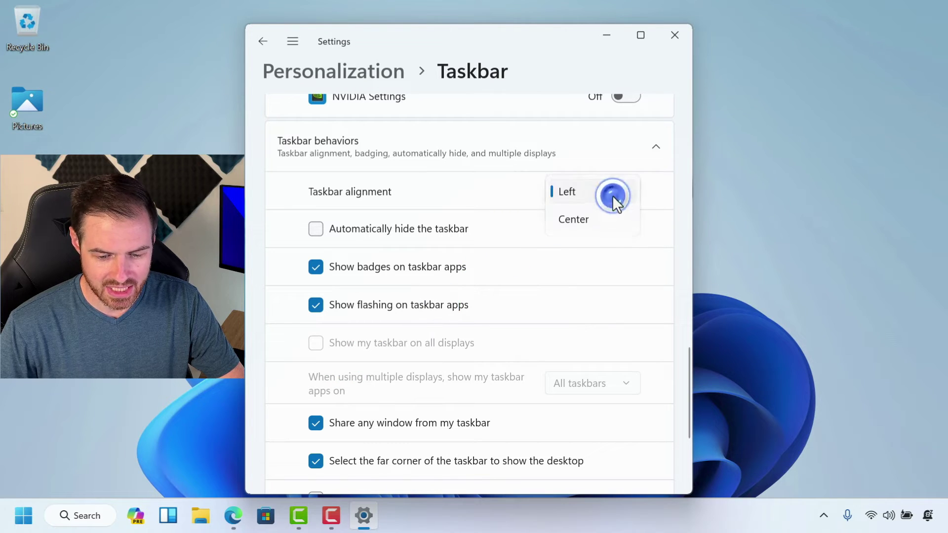
{"action": "left_click", "coordinate": [587, 224]}
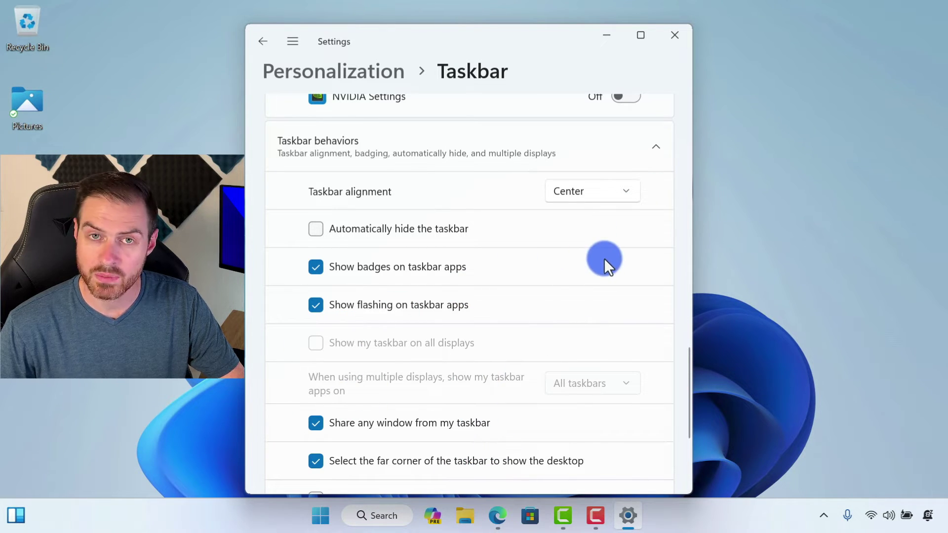
{"action": "left_click", "coordinate": [619, 192]}
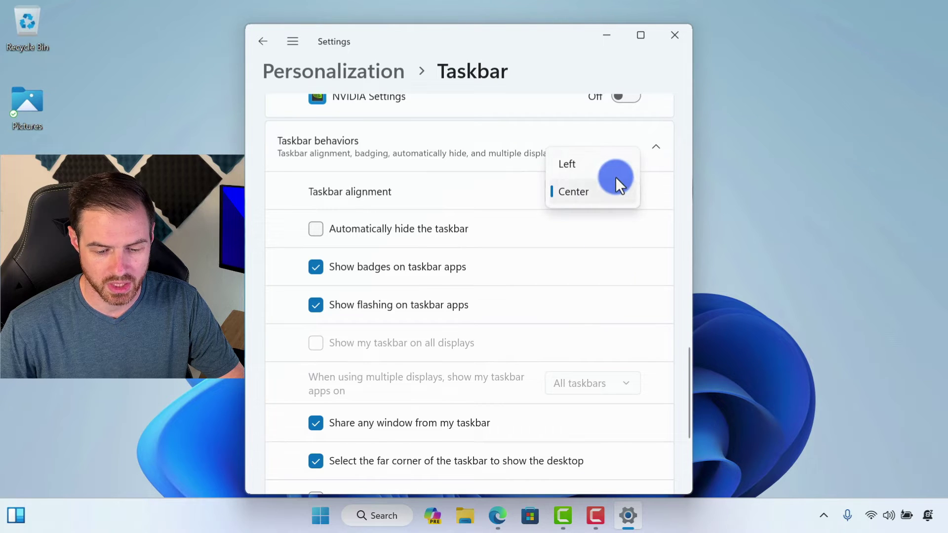
{"action": "left_click", "coordinate": [465, 196]}
{"action": "left_click", "coordinate": [316, 230]}
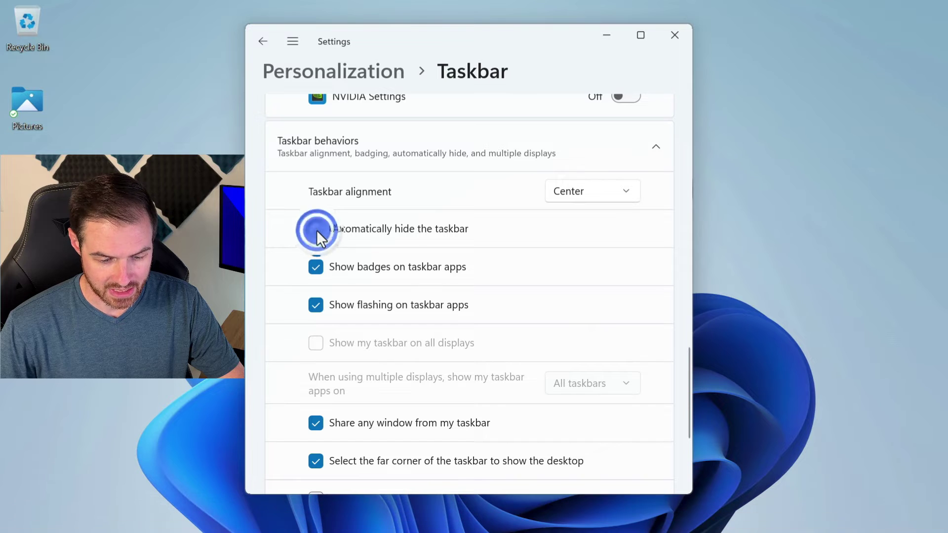
{"action": "mouse_move", "coordinate": [198, 531]}
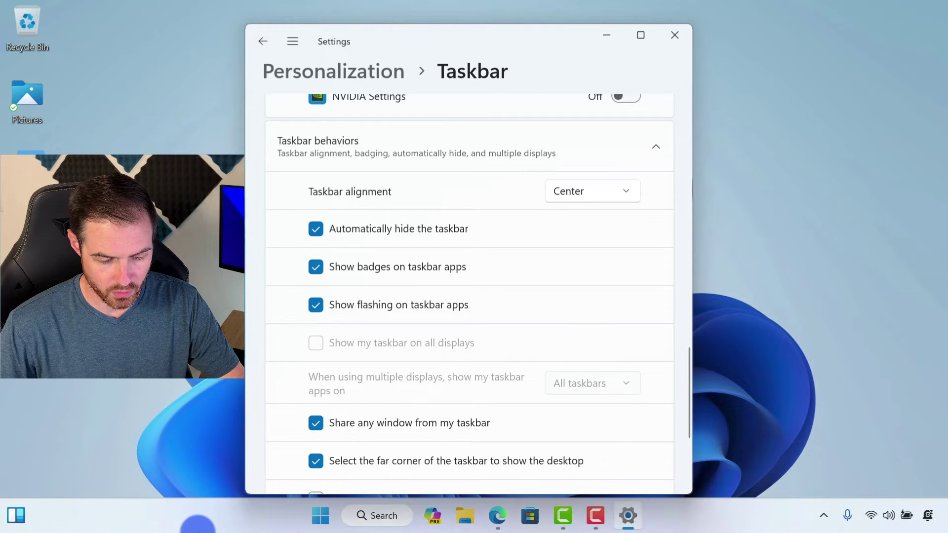
{"action": "left_click", "coordinate": [318, 228]}
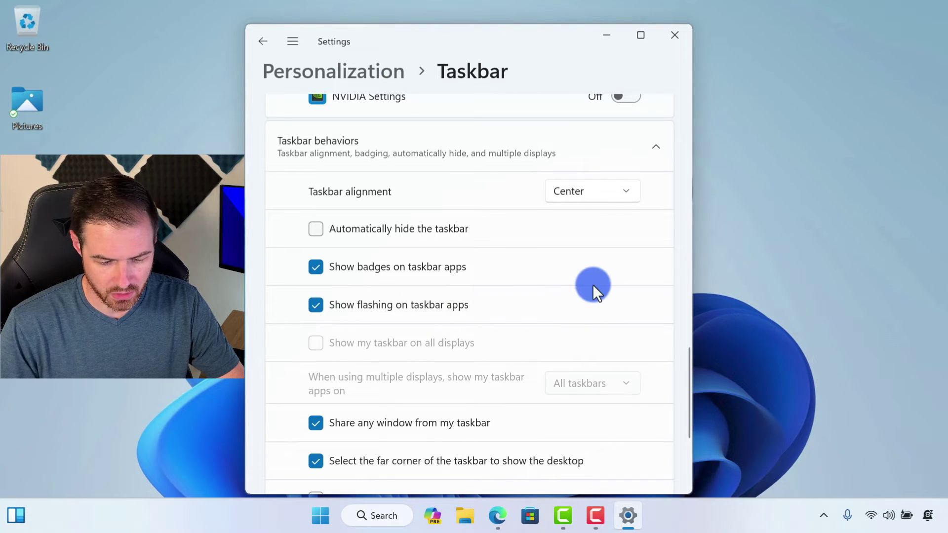
Step: Peek at the desktop via the far-right taskbar corner, then restore the Settings window
{"action": "scroll", "coordinate": [593, 285], "scroll_direction": "down", "scroll_amount": 4}
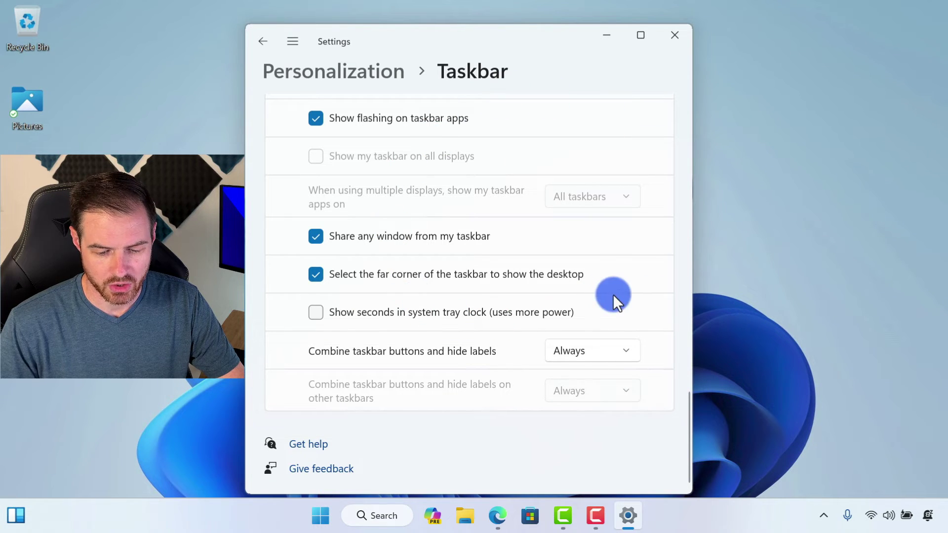
{"action": "left_click", "coordinate": [943, 526]}
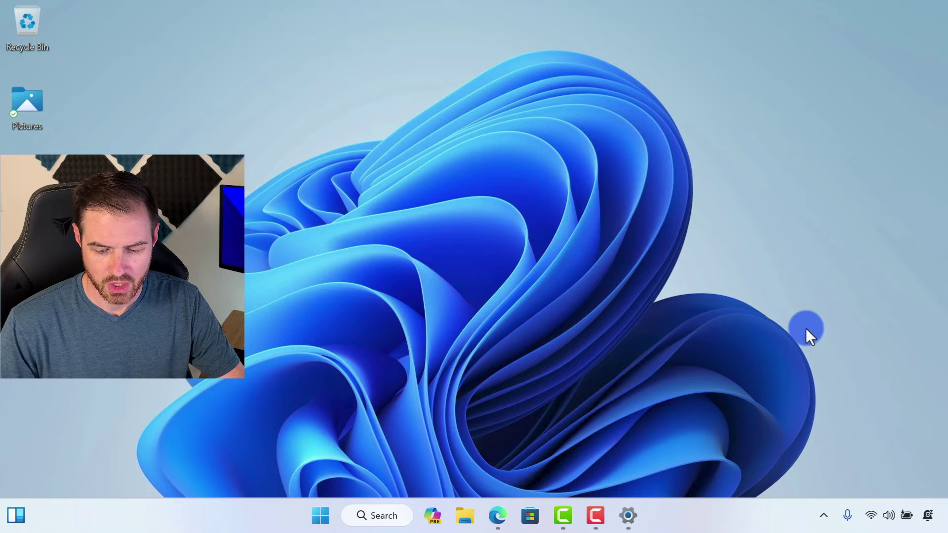
{"action": "left_click", "coordinate": [940, 517]}
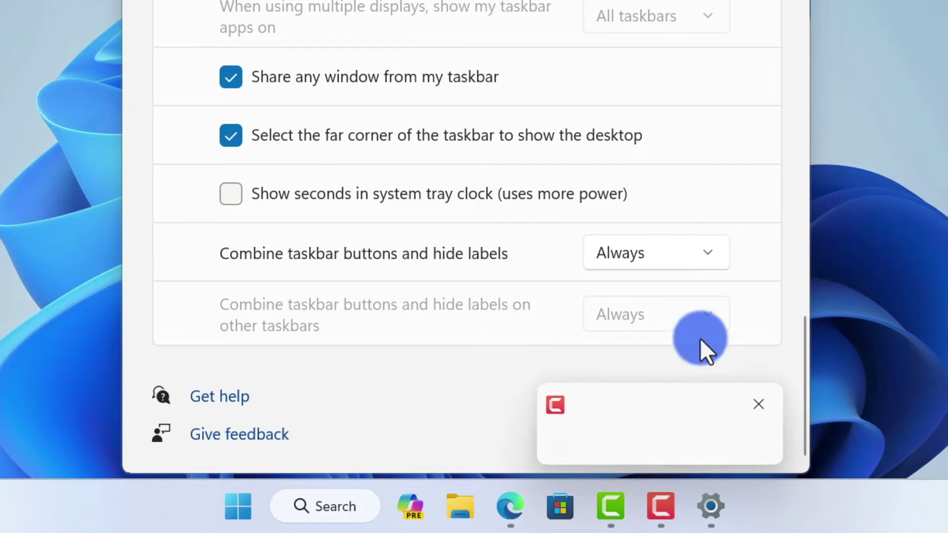
{"action": "left_click", "coordinate": [706, 253]}
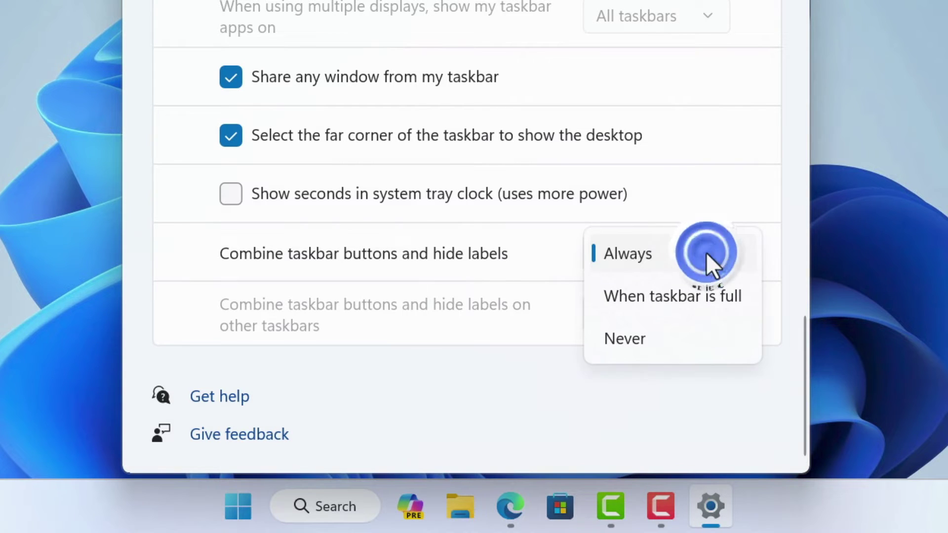
{"action": "left_click", "coordinate": [638, 337]}
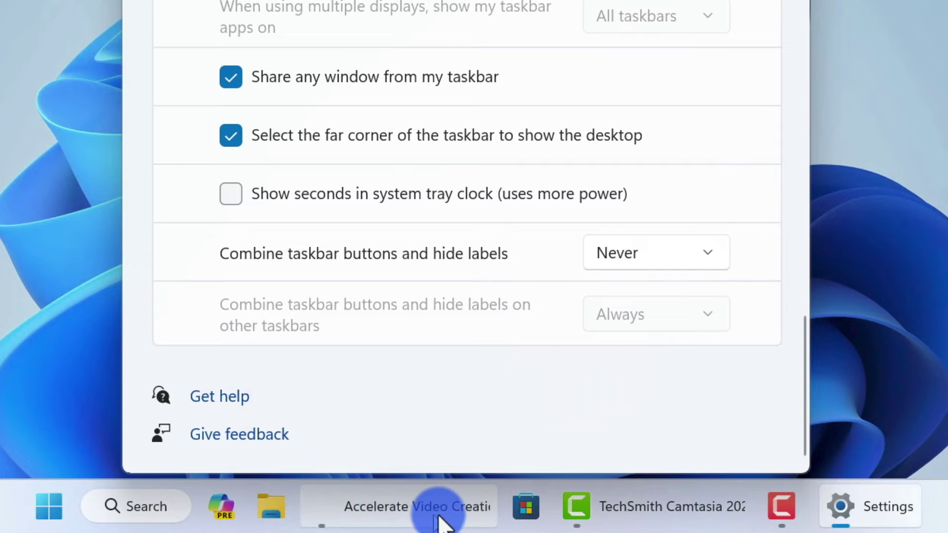
{"action": "mouse_move", "coordinate": [690, 486]}
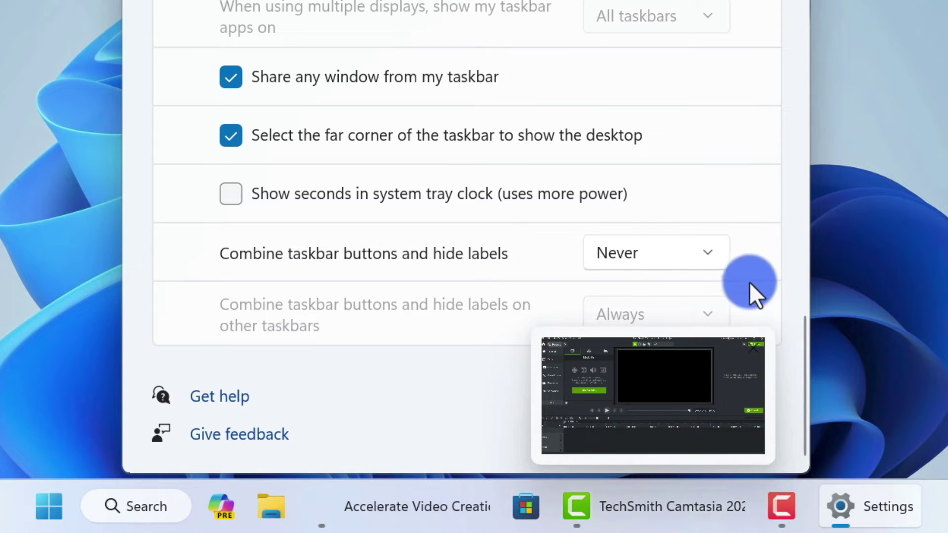
{"action": "left_click", "coordinate": [710, 253]}
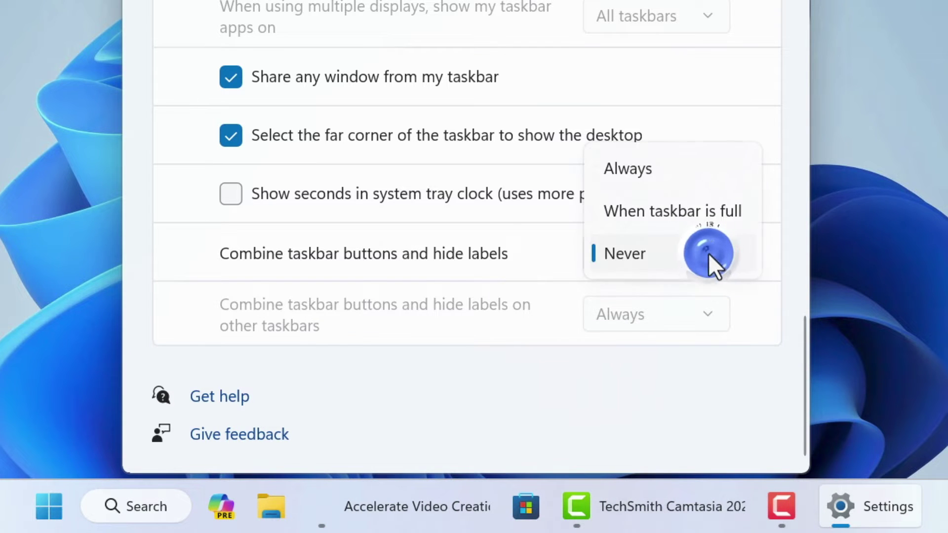
{"action": "left_click", "coordinate": [710, 211]}
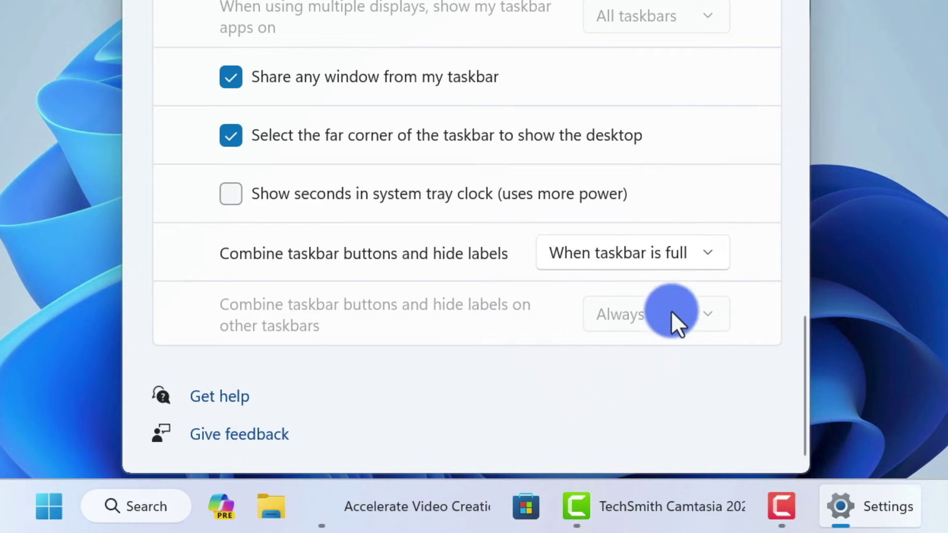
{"action": "left_click", "coordinate": [669, 259]}
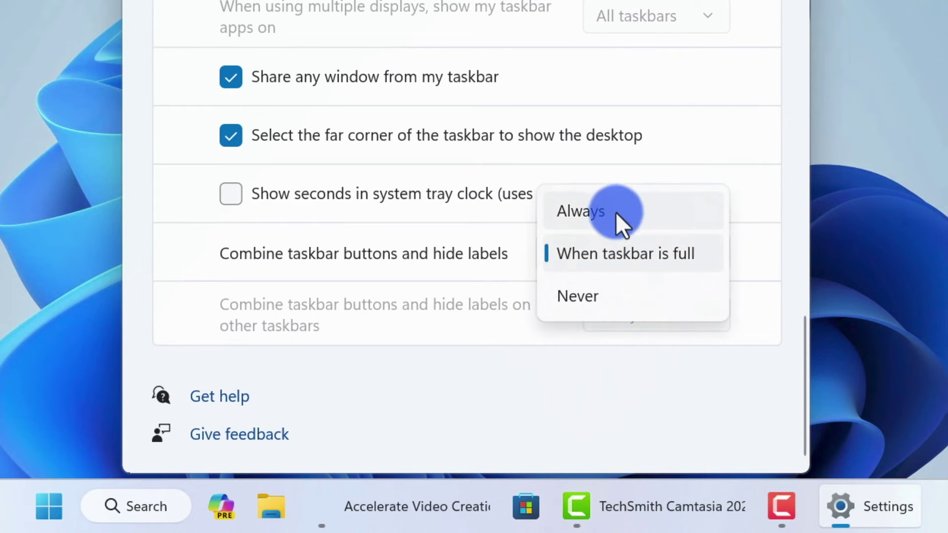
{"action": "left_click", "coordinate": [605, 297]}
{"action": "left_click", "coordinate": [668, 250]}
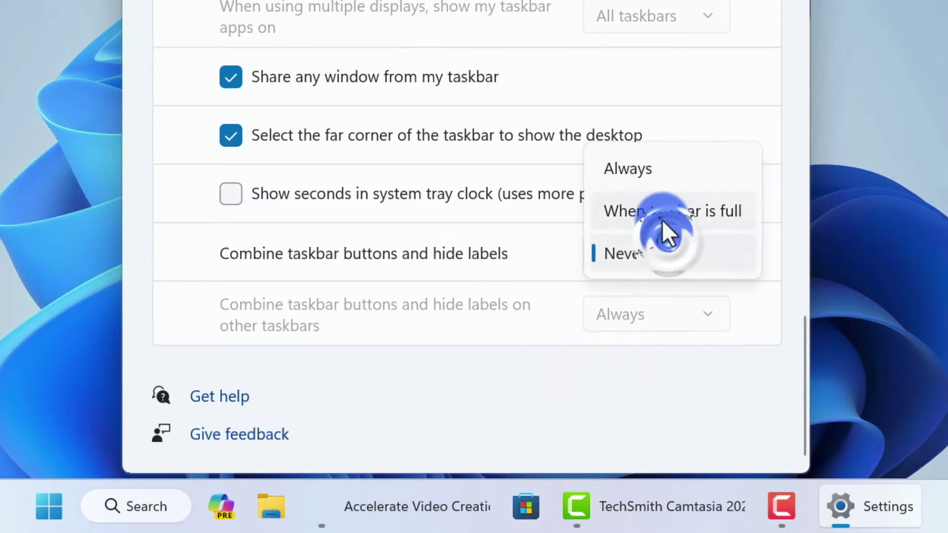
{"action": "left_click", "coordinate": [673, 173]}
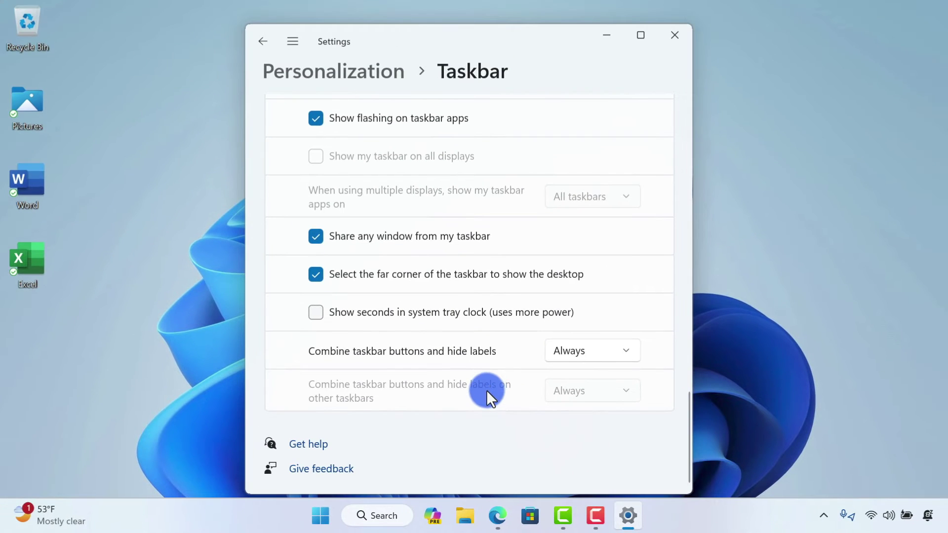
Step: Close Settings and pin the Word shortcut to the taskbar between File Explorer and Edge
{"action": "scroll", "coordinate": [486, 390], "scroll_direction": "up", "scroll_amount": 15}
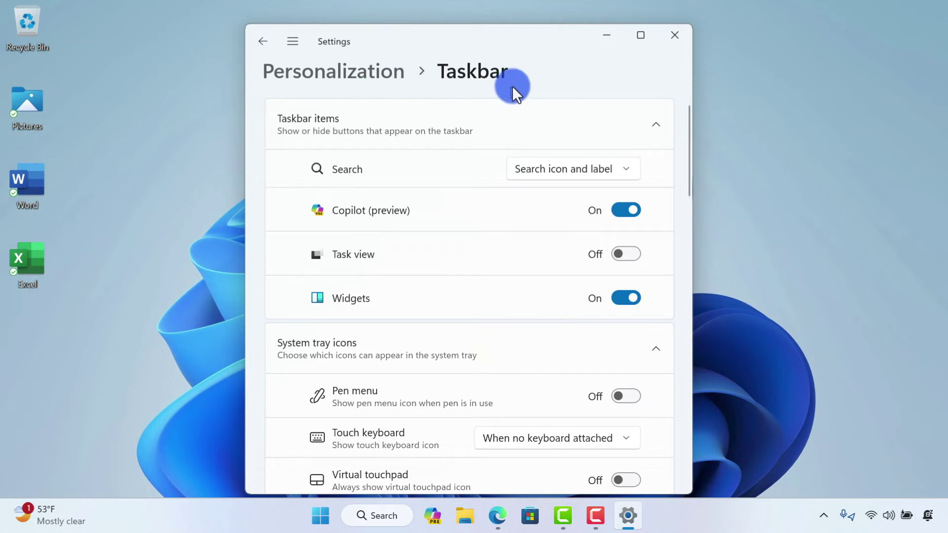
{"action": "left_click", "coordinate": [674, 36]}
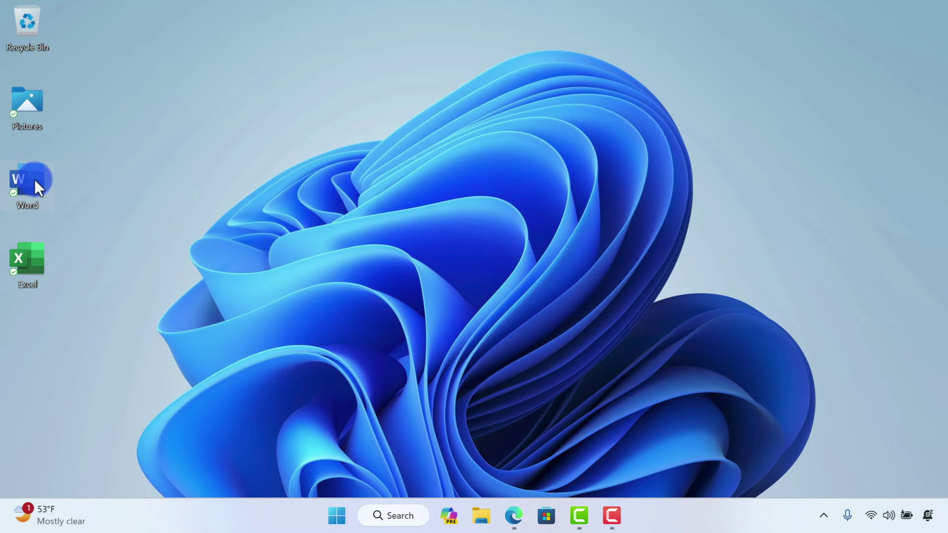
{"action": "left_click_drag", "start_coordinate": [31, 179], "coordinate": [600, 426]}
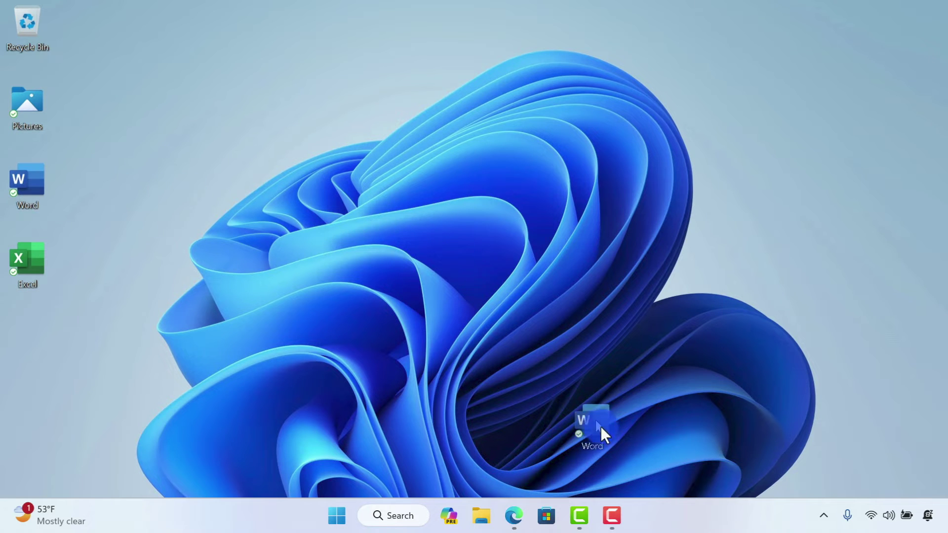
{"action": "left_click_drag", "start_coordinate": [642, 506], "coordinate": [628, 514]}
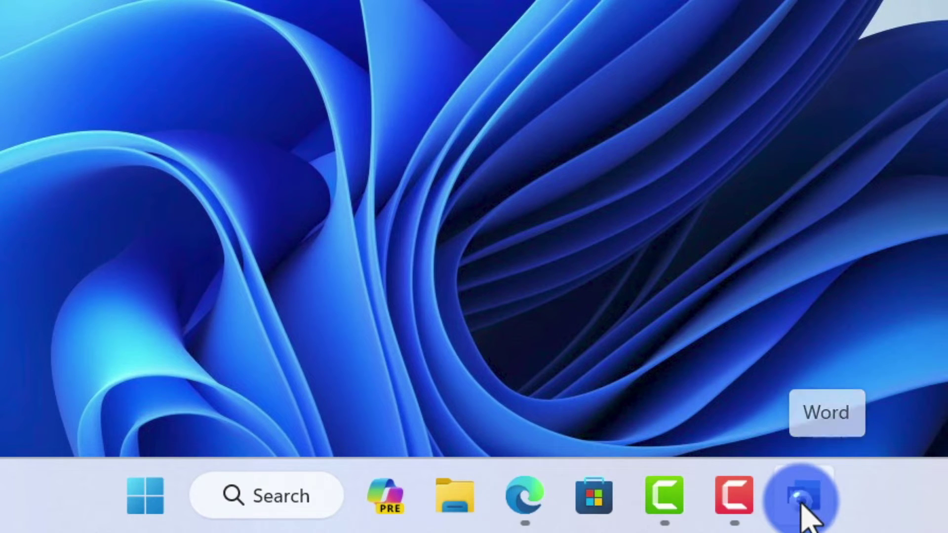
{"action": "left_click_drag", "start_coordinate": [807, 513], "coordinate": [502, 494]}
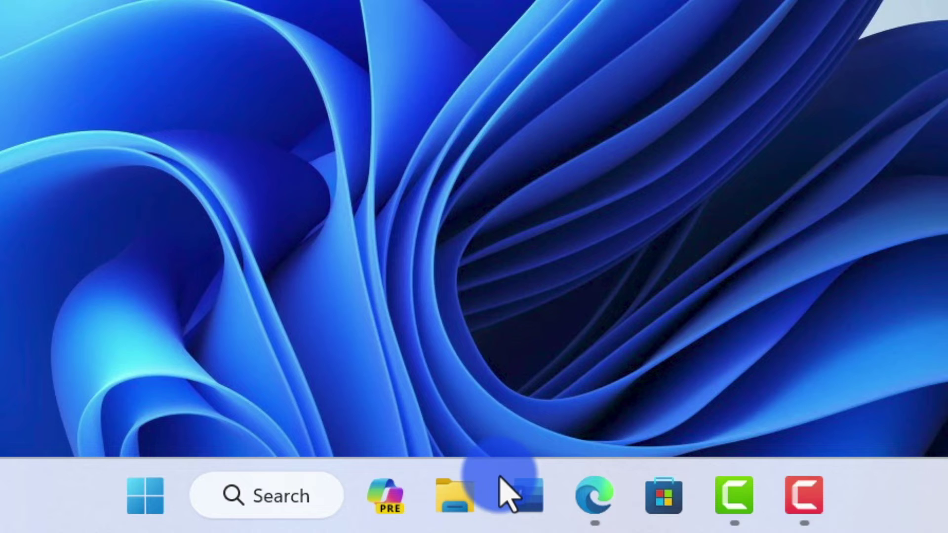
{"action": "left_click_drag", "start_coordinate": [501, 488], "coordinate": [503, 488]}
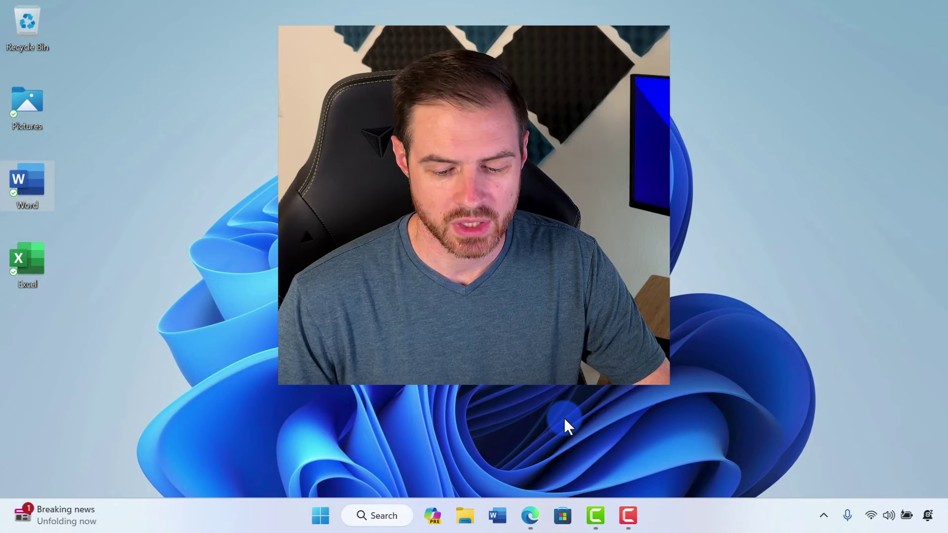
{"action": "right_click", "coordinate": [704, 512]}
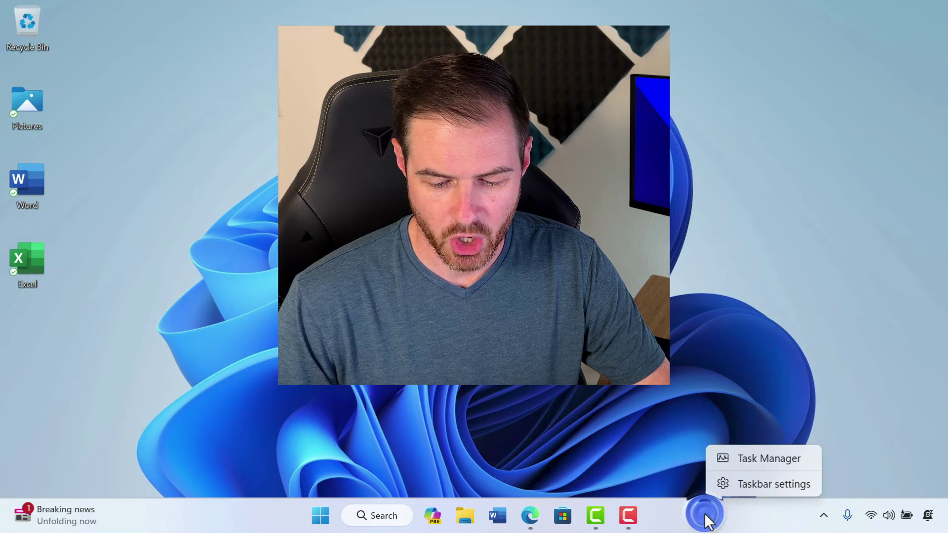
{"action": "left_click", "coordinate": [810, 460]}
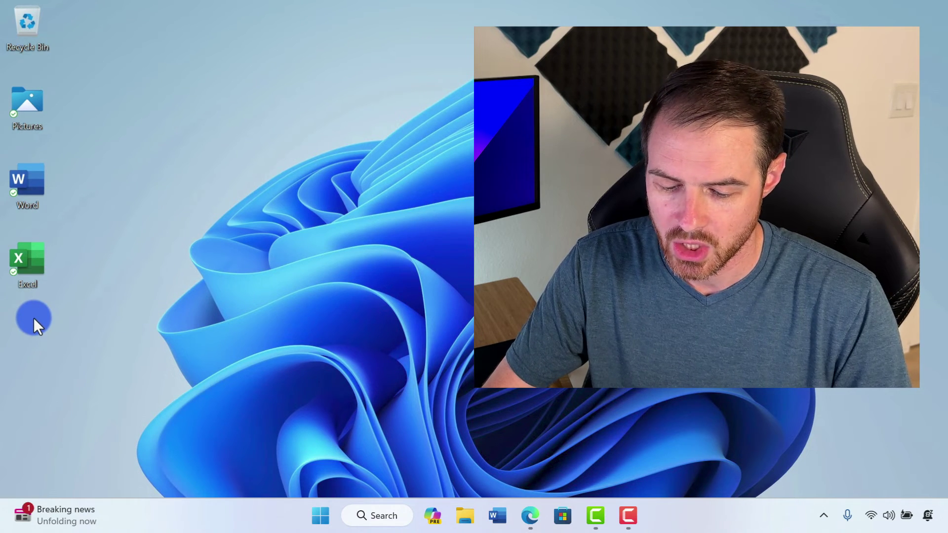
{"action": "left_click_drag", "start_coordinate": [35, 319], "coordinate": [459, 385]}
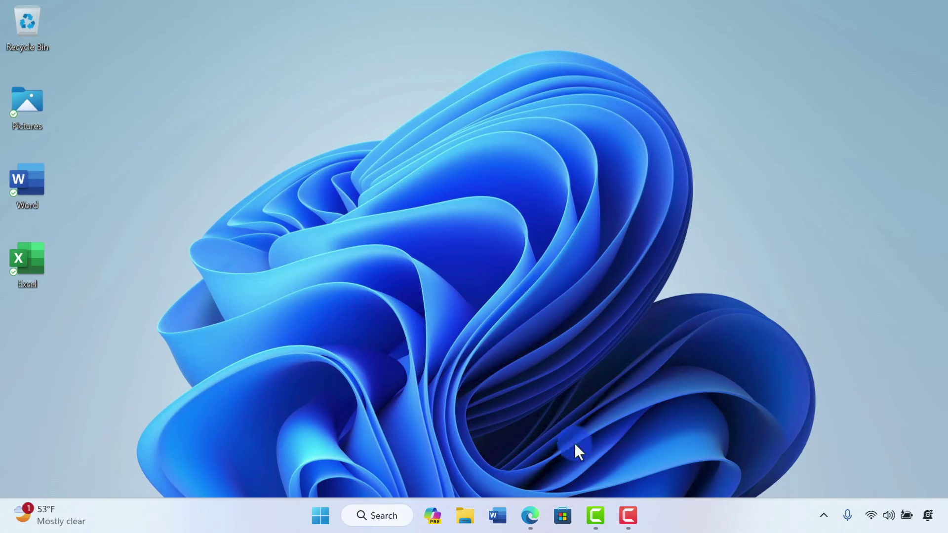
Step: Open Edge on the StartAllBack site and scroll down to the Download section
{"action": "left_click", "coordinate": [530, 515]}
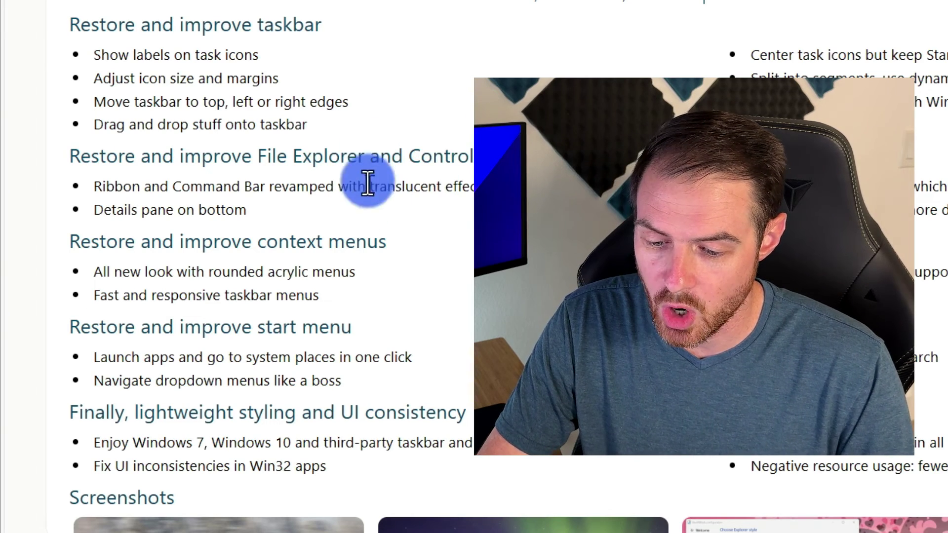
{"action": "scroll", "coordinate": [236, 267], "scroll_direction": "down", "scroll_amount": 8}
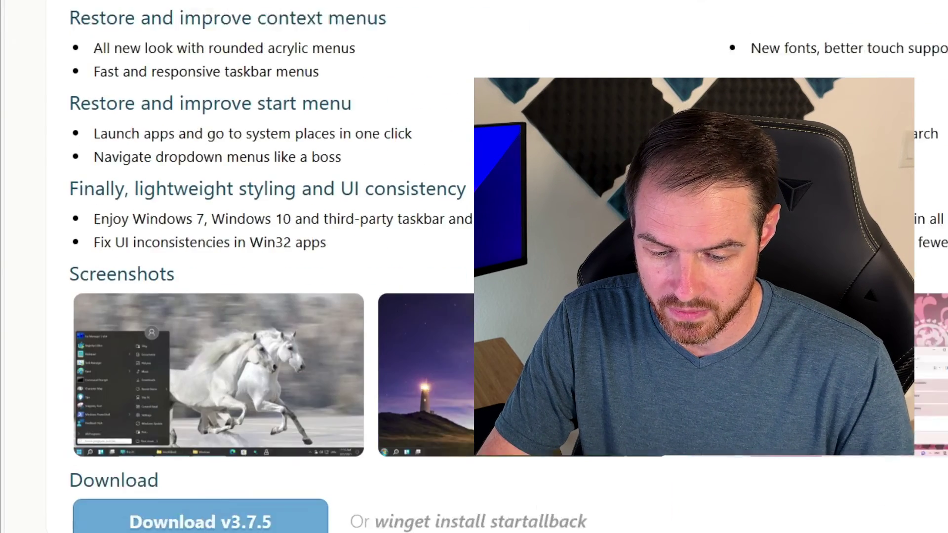